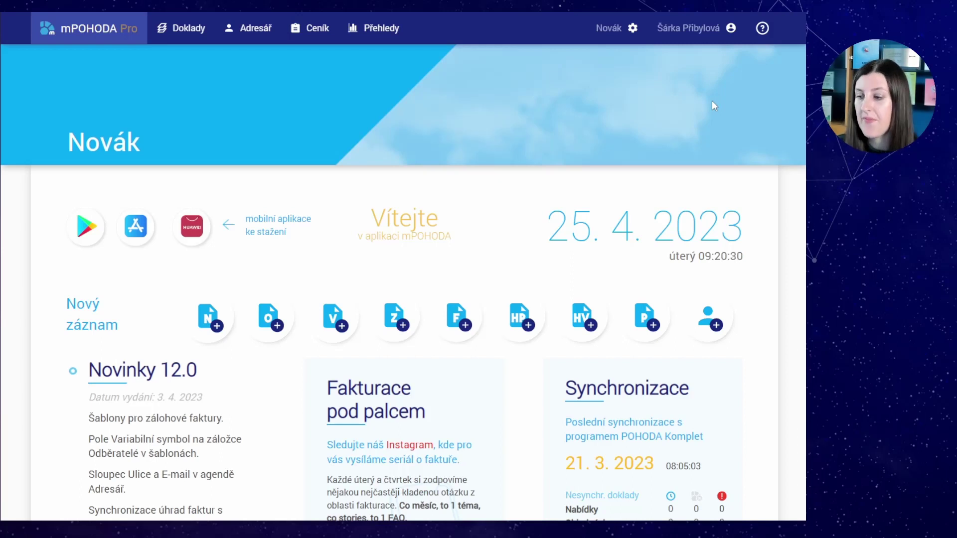
- Open the company's document settings (Nastavení dokladů) and review the Zálohy section for advance payments
{"action": "left_click", "coordinate": [623, 30]}
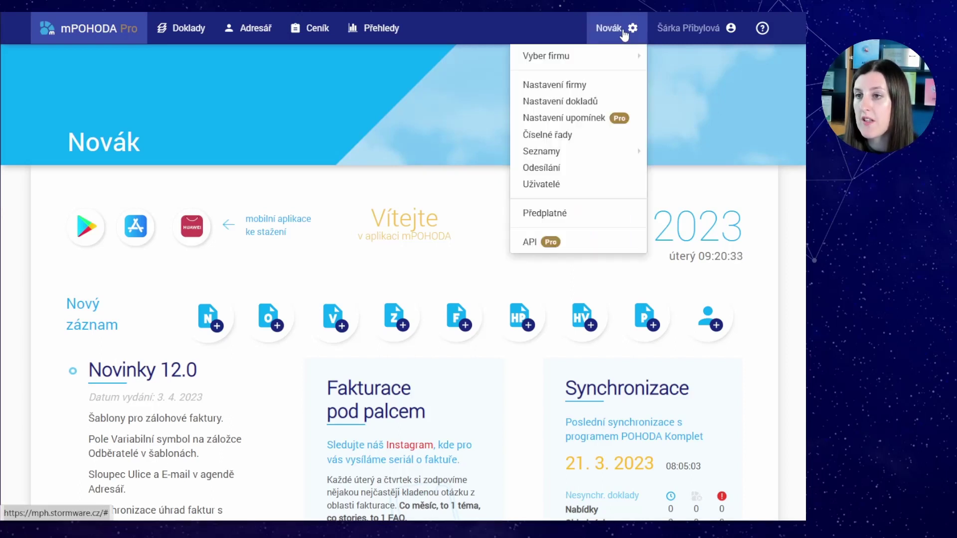
{"action": "left_click", "coordinate": [593, 102]}
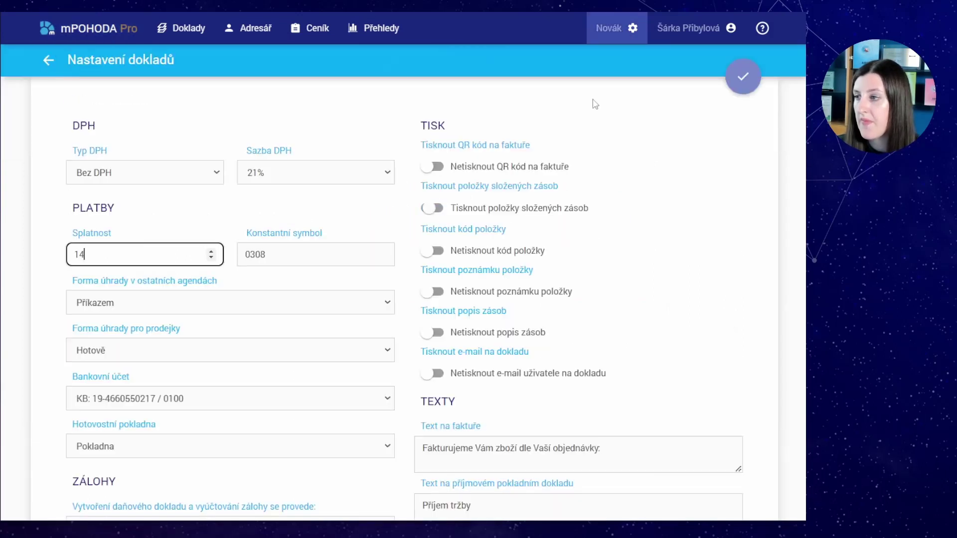
{"action": "scroll", "coordinate": [401, 170], "scroll_direction": "down", "scroll_amount": 5}
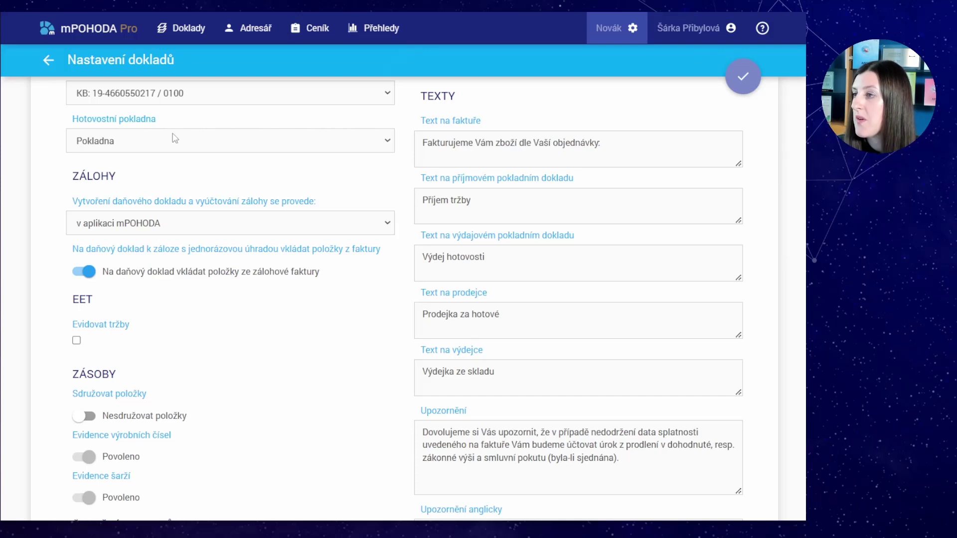
- Record and save a payment of 15 100,80 Kč dated 25.04.2023 on the A-STORES s.r.o. advance invoice
{"action": "left_click", "coordinate": [196, 34]}
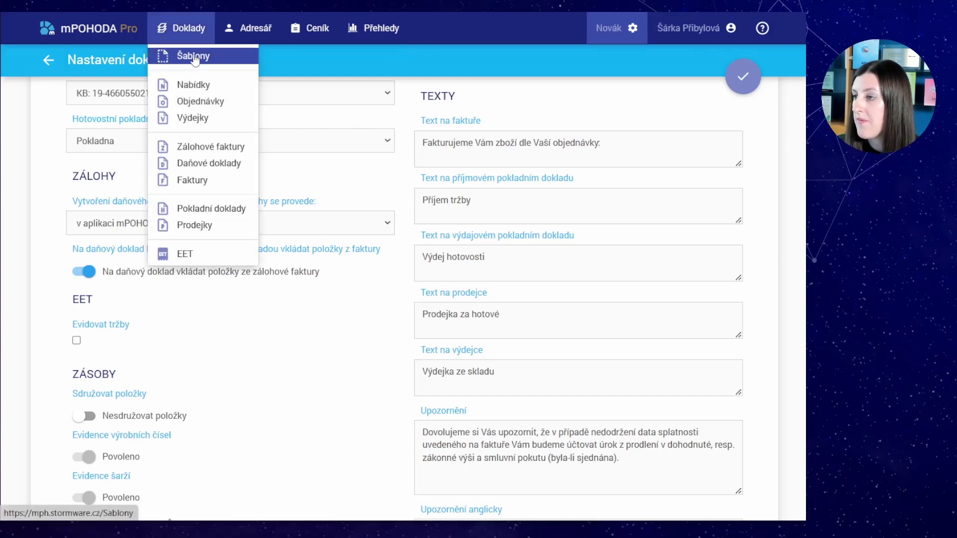
{"action": "left_click", "coordinate": [196, 146]}
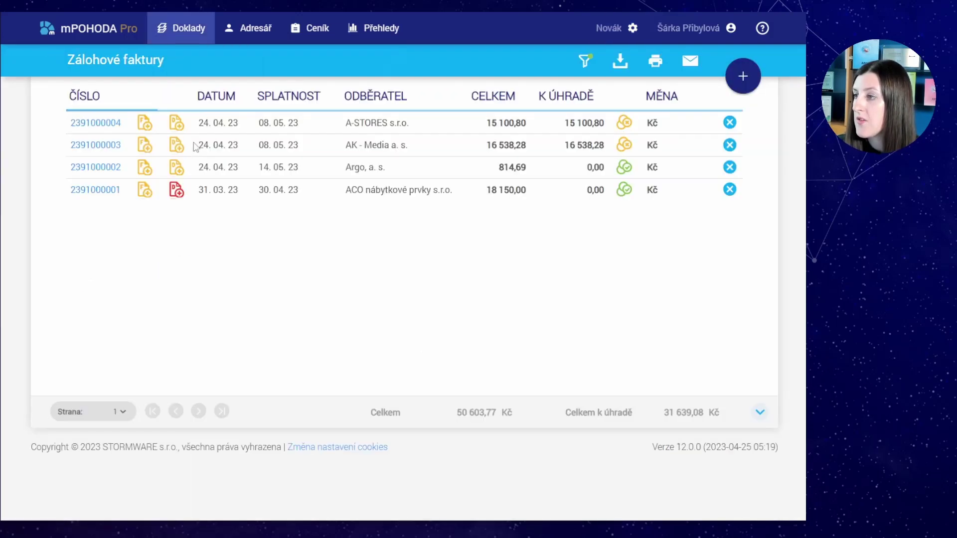
{"action": "left_click", "coordinate": [107, 122]}
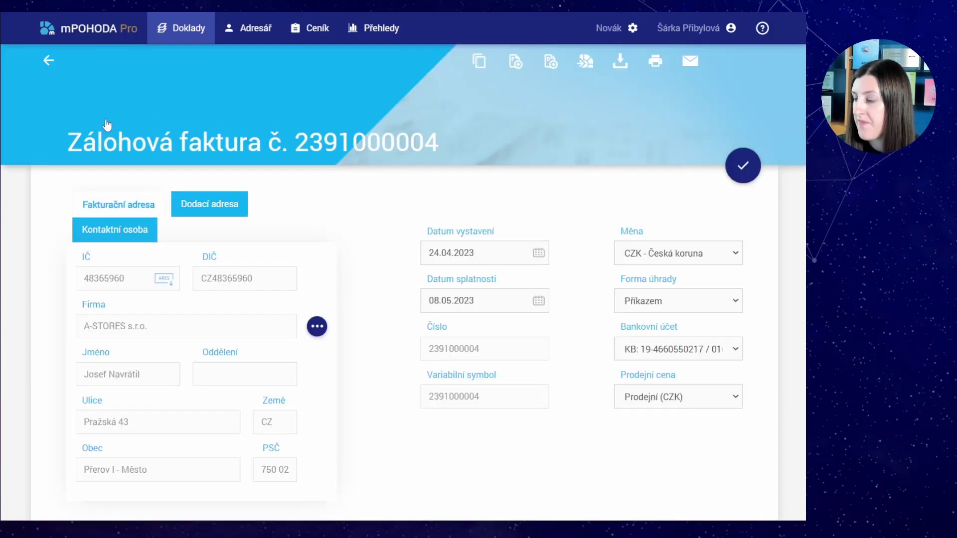
{"action": "scroll", "coordinate": [107, 123], "scroll_direction": "down", "scroll_amount": 10}
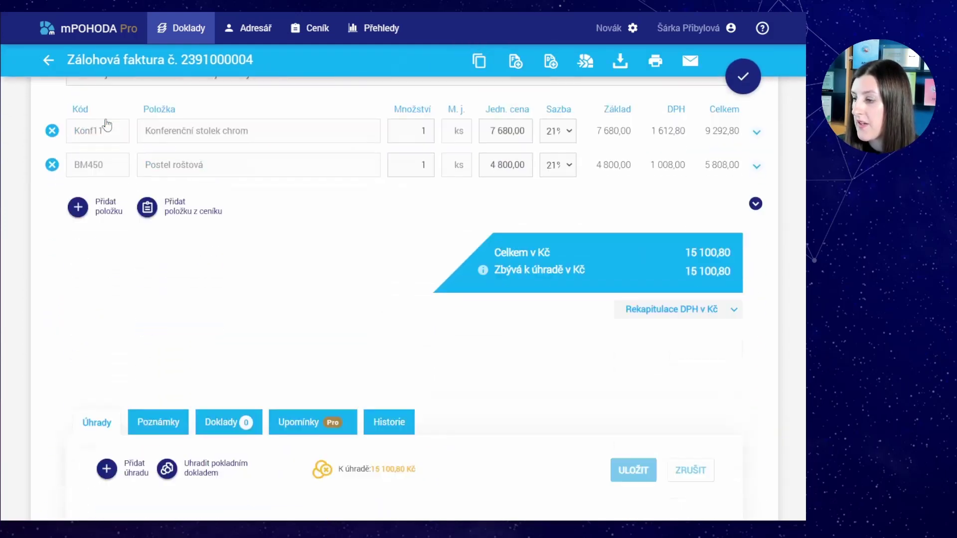
{"action": "scroll", "coordinate": [107, 123], "scroll_direction": "down", "scroll_amount": 3}
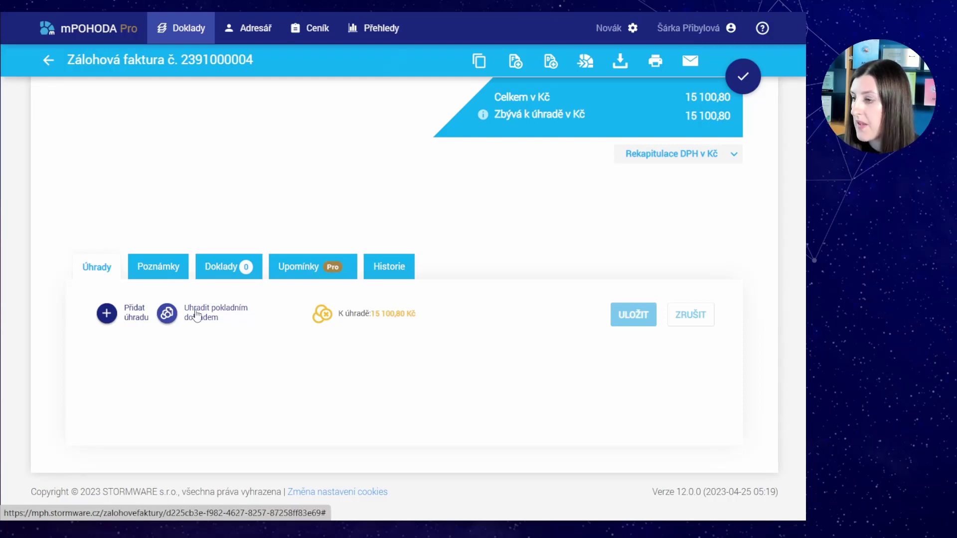
{"action": "left_click", "coordinate": [136, 321]}
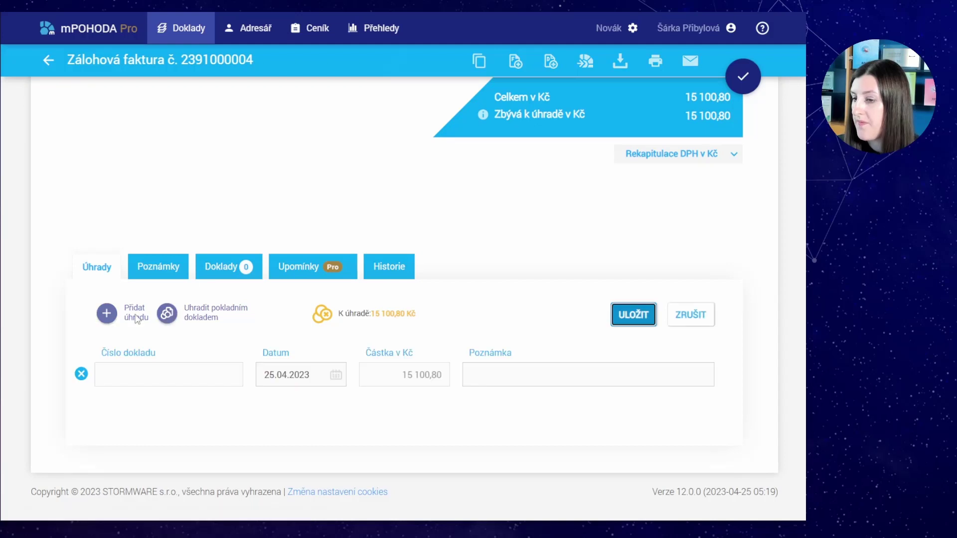
{"action": "left_click", "coordinate": [626, 321]}
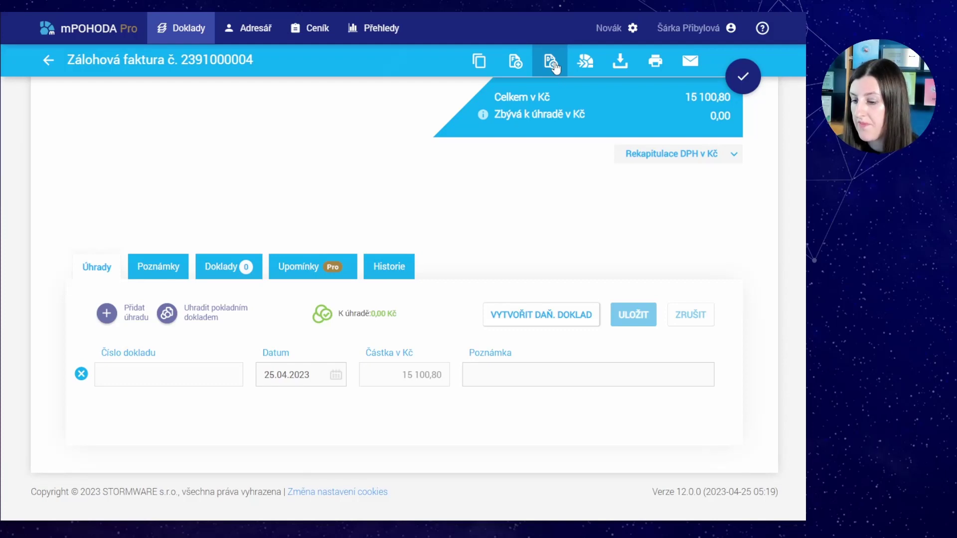
- Create a tax document (daňový doklad) from the A-STORES s.r.o. advance invoice in the Zálohové faktury list and save it
{"action": "left_click", "coordinate": [47, 60]}
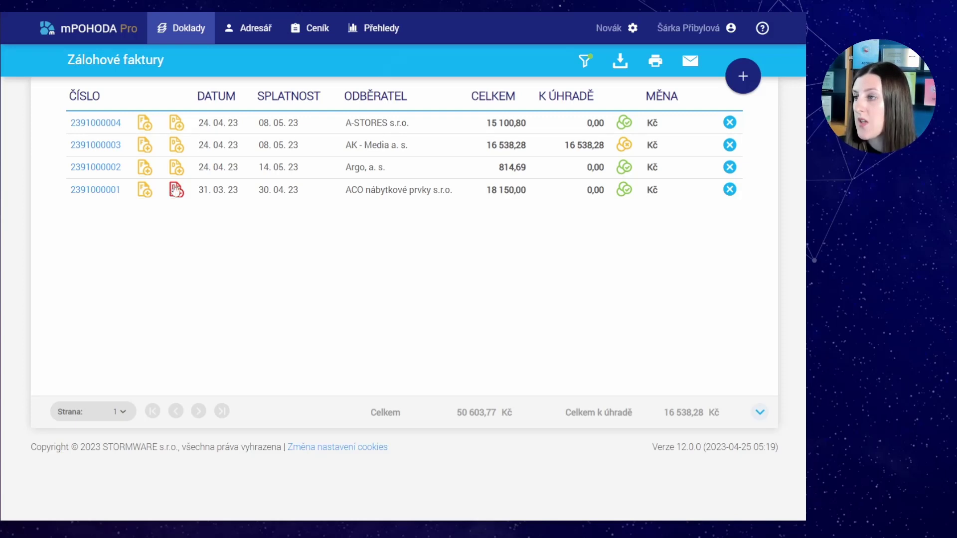
{"action": "left_click", "coordinate": [176, 126]}
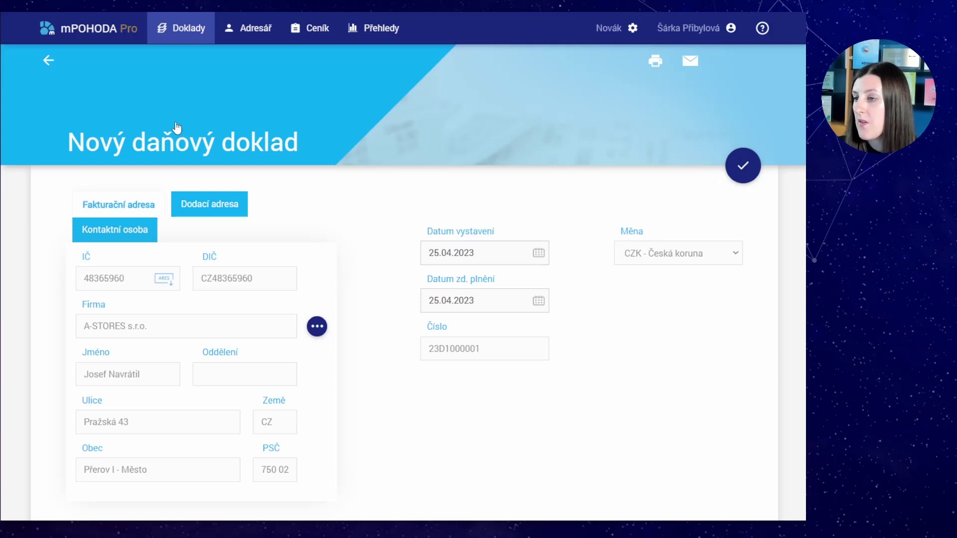
{"action": "scroll", "coordinate": [176, 127], "scroll_direction": "down", "scroll_amount": 5}
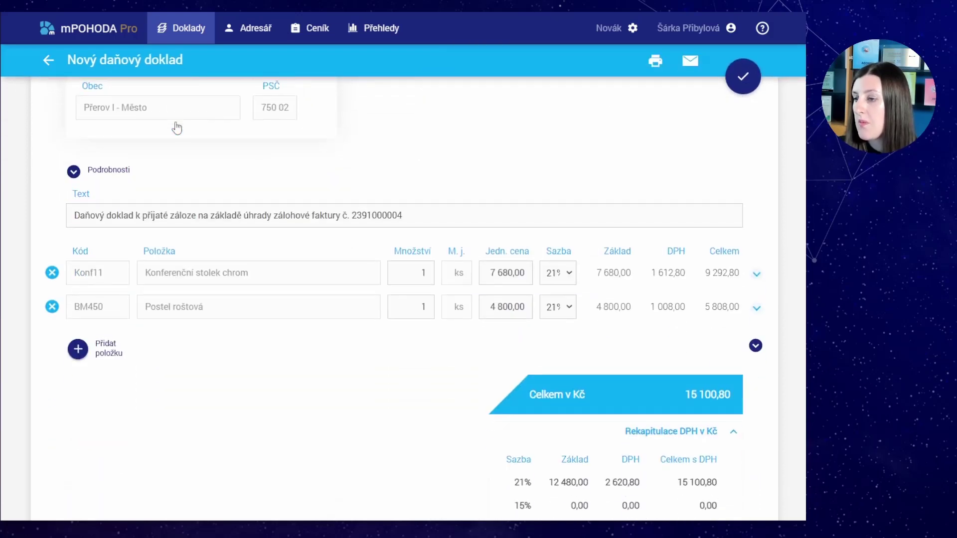
{"action": "scroll", "coordinate": [177, 127], "scroll_direction": "up", "scroll_amount": 5}
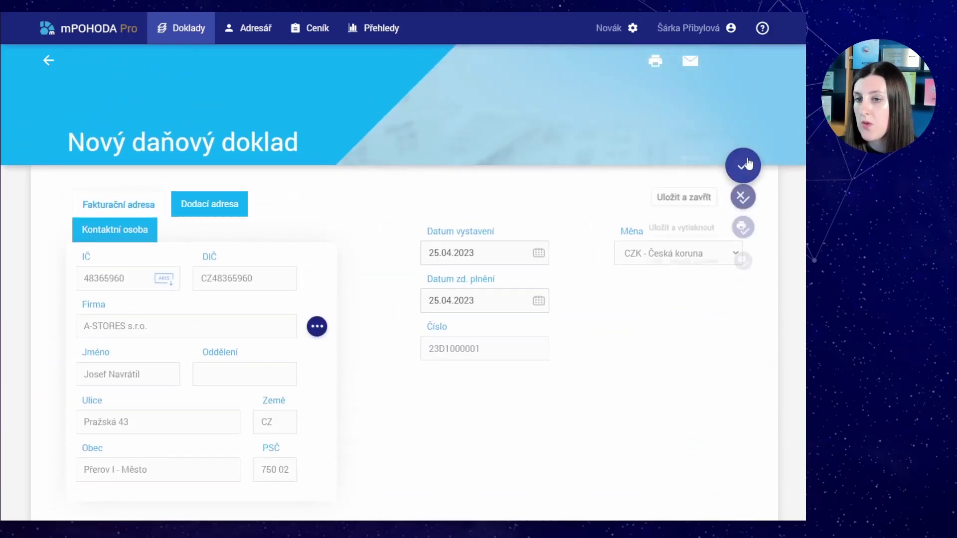
{"action": "left_click", "coordinate": [745, 163]}
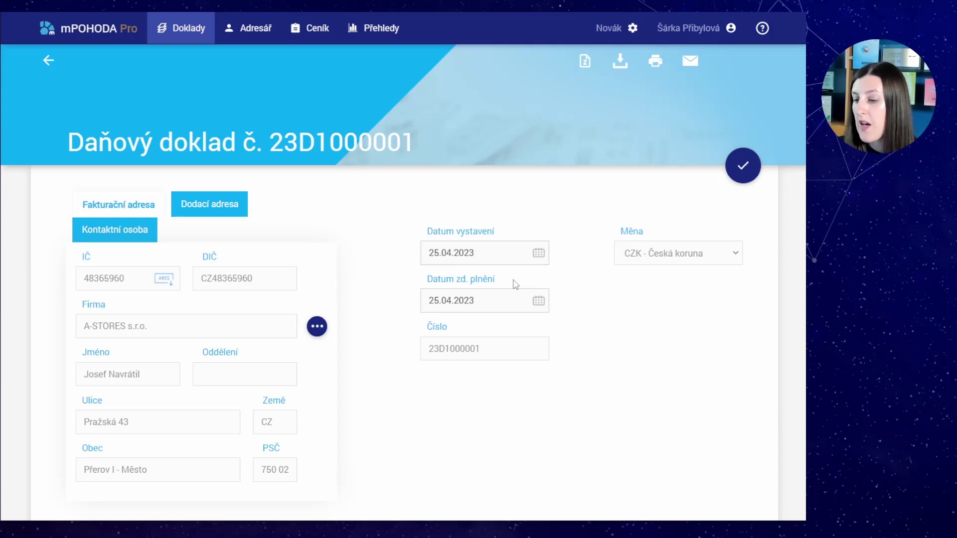
- Show the tax document's related documents and open the linked advance invoice
{"action": "scroll", "coordinate": [515, 284], "scroll_direction": "down", "scroll_amount": 6}
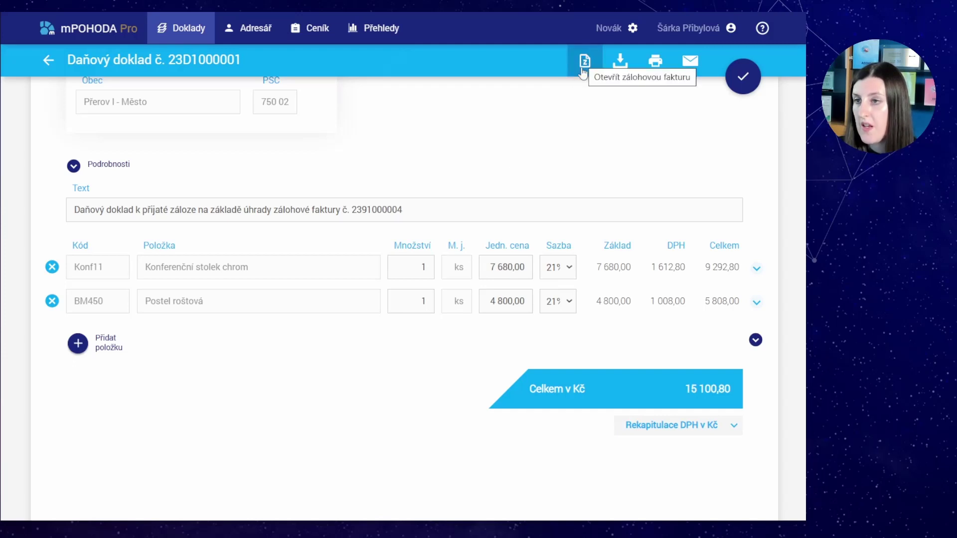
{"action": "scroll", "coordinate": [458, 163], "scroll_direction": "down", "scroll_amount": 3}
{"action": "scroll", "coordinate": [459, 163], "scroll_direction": "down", "scroll_amount": 2}
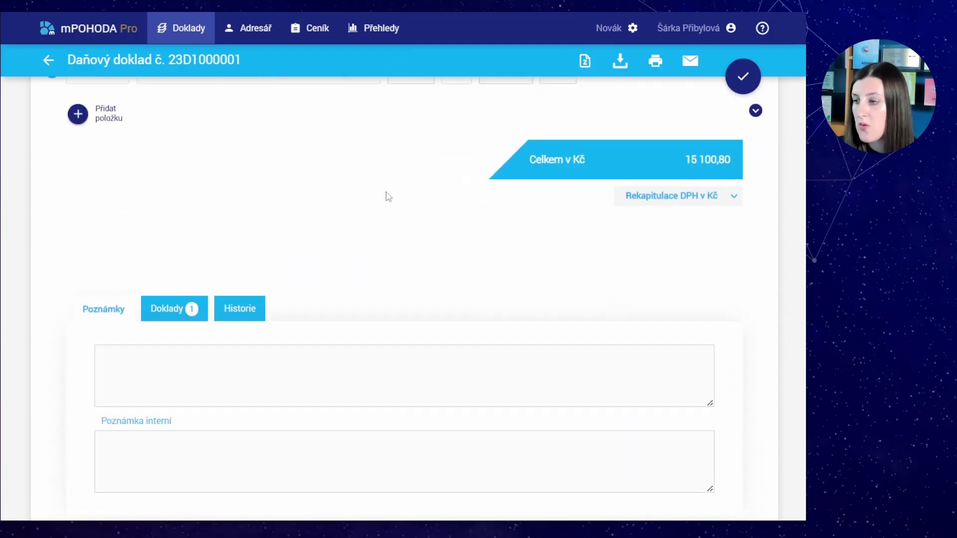
{"action": "left_click", "coordinate": [194, 311]}
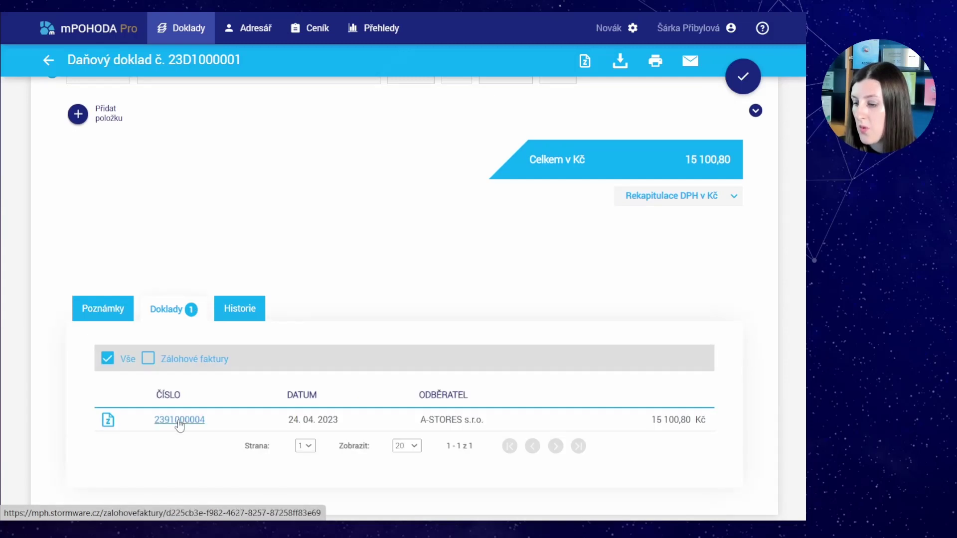
{"action": "left_click", "coordinate": [179, 421]}
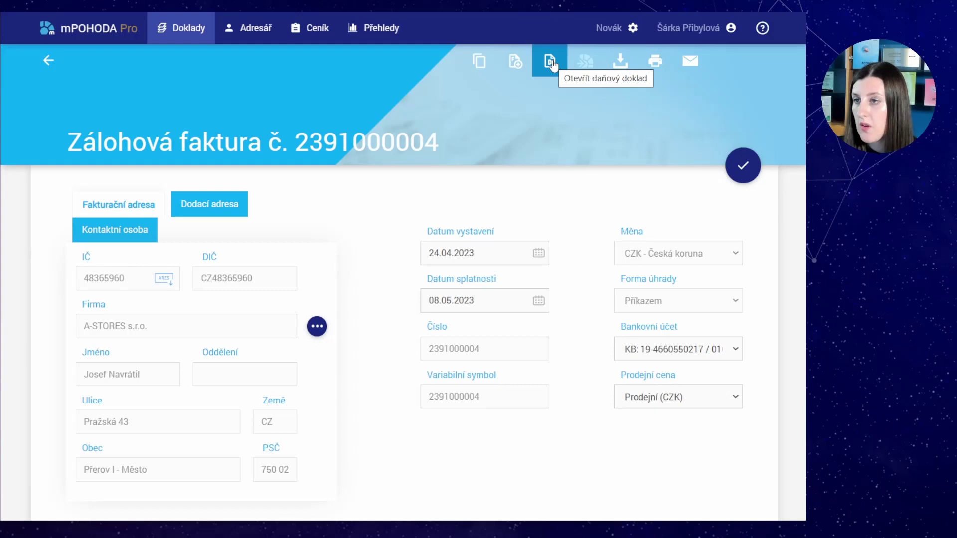
- Show the documents linked to the A-STORES s.r.o. advance invoice
{"action": "scroll", "coordinate": [508, 127], "scroll_direction": "down", "scroll_amount": 10}
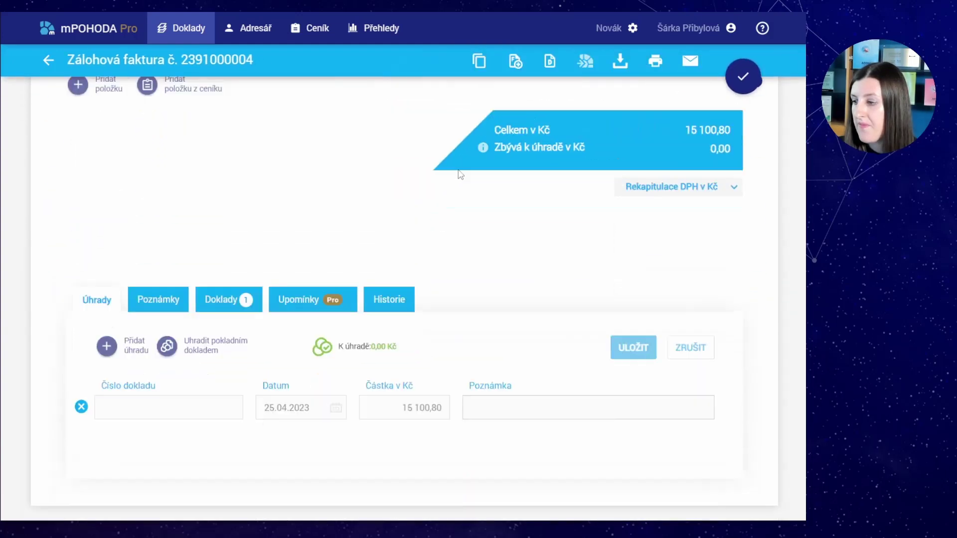
{"action": "scroll", "coordinate": [460, 174], "scroll_direction": "down", "scroll_amount": 1}
{"action": "left_click", "coordinate": [237, 267]}
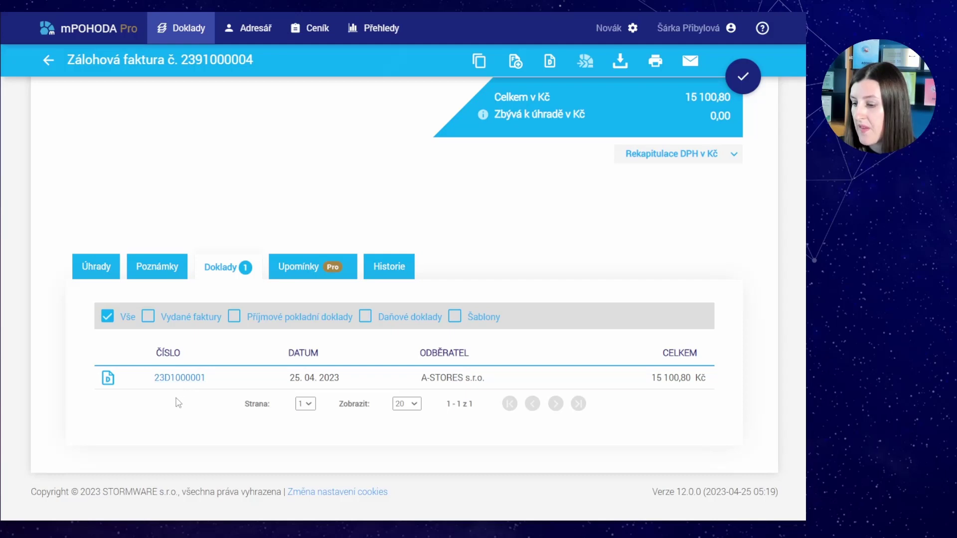
- Create a final invoice with the advance deduction from the A-STORES s.r.o. advance invoice in the list and save it
{"action": "left_click", "coordinate": [49, 63]}
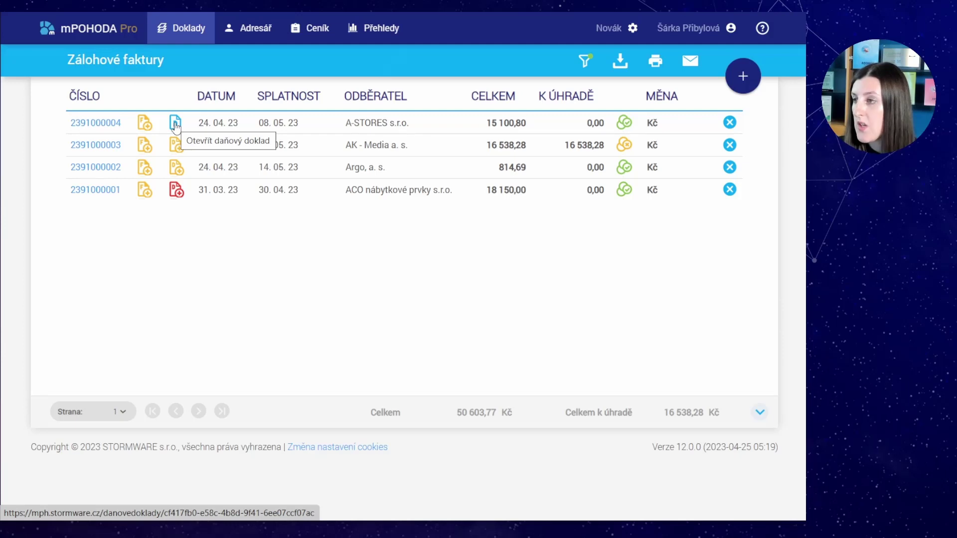
{"action": "left_click", "coordinate": [144, 123]}
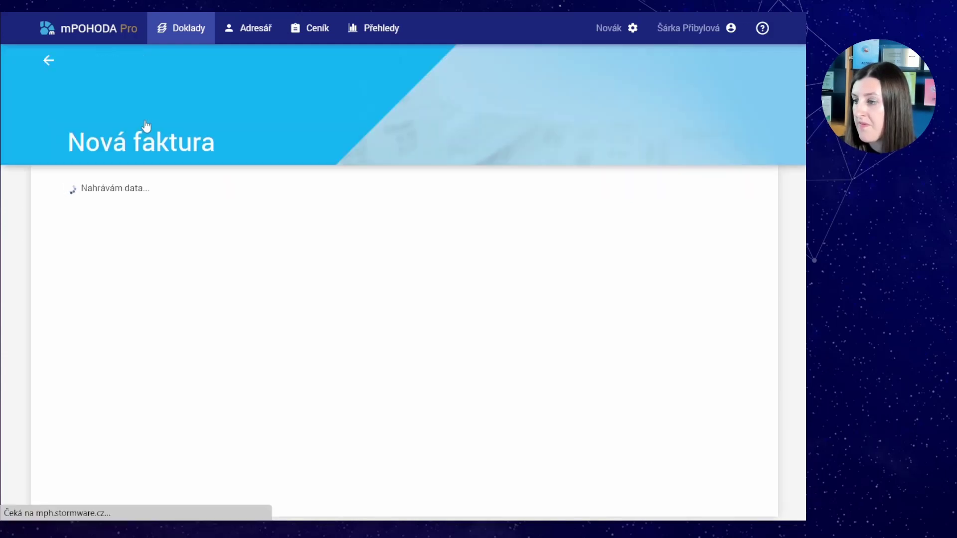
{"action": "scroll", "coordinate": [394, 174], "scroll_direction": "down", "scroll_amount": 6}
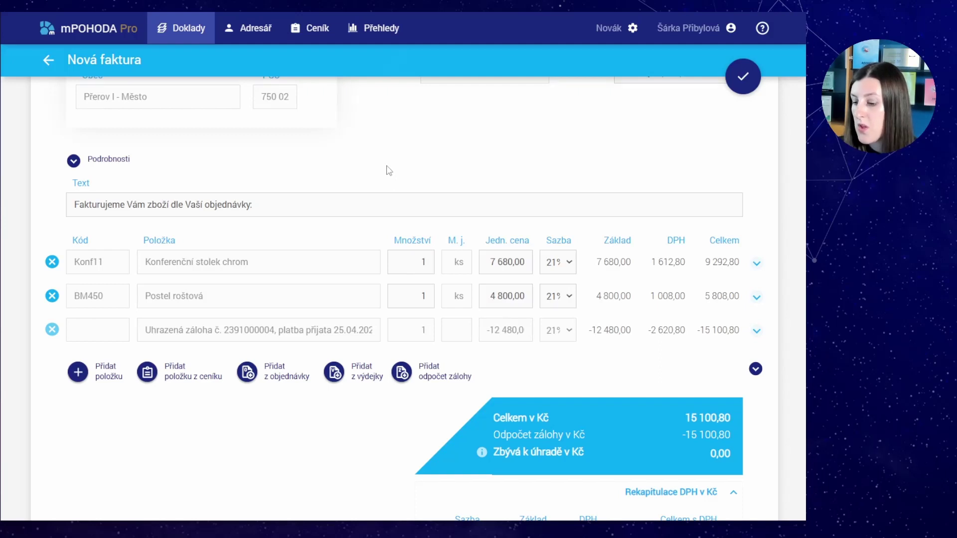
{"action": "scroll", "coordinate": [388, 170], "scroll_direction": "down", "scroll_amount": 3}
{"action": "scroll", "coordinate": [388, 170], "scroll_direction": "up", "scroll_amount": 4}
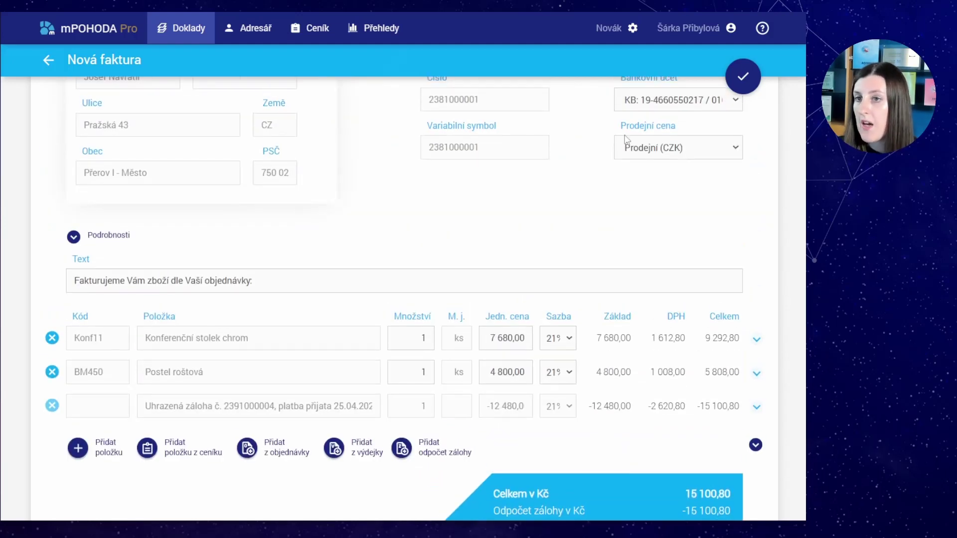
{"action": "mouse_move", "coordinate": [741, 77]}
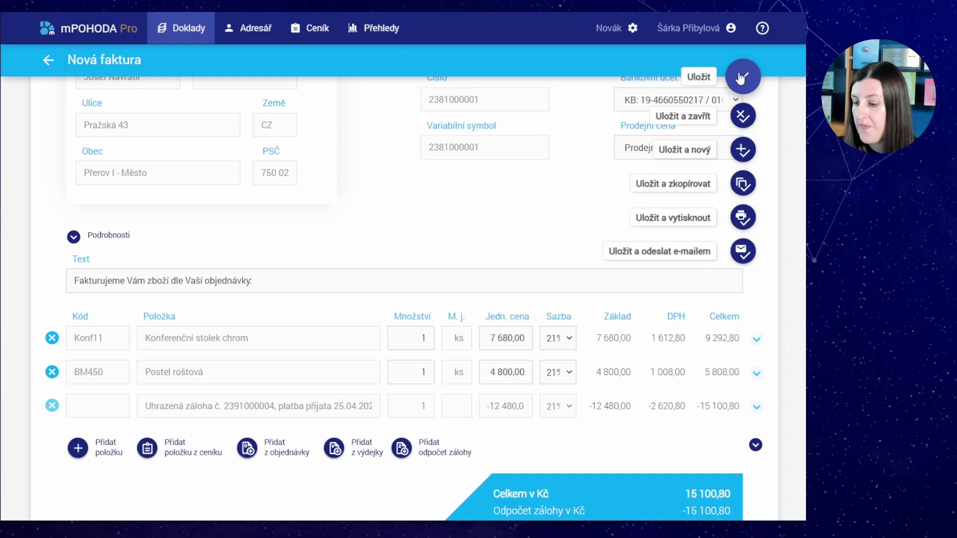
{"action": "left_click", "coordinate": [741, 77]}
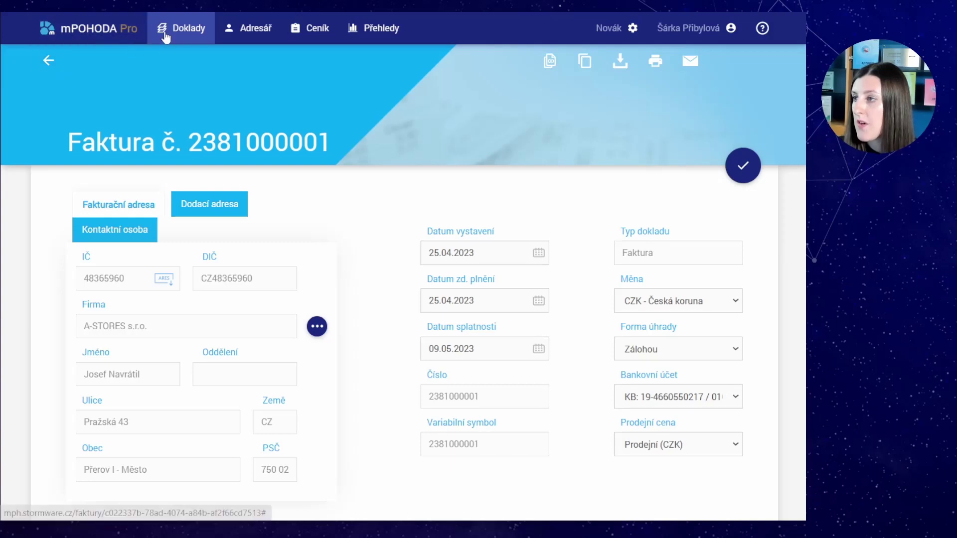
- Open the filter of the Zálohové faktury list and examine the issue-status options under Daňové doklady
{"action": "mouse_move", "coordinate": [165, 34]}
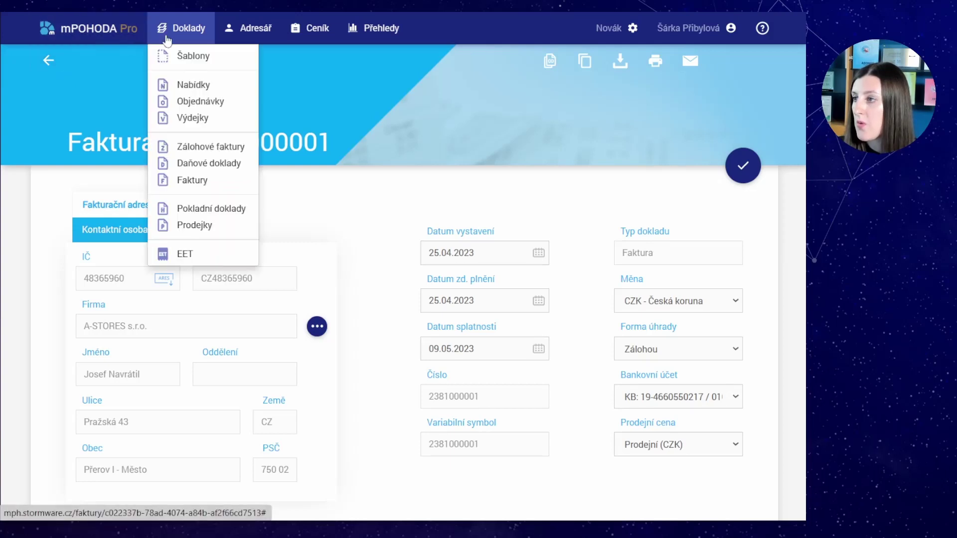
{"action": "left_click", "coordinate": [191, 147]}
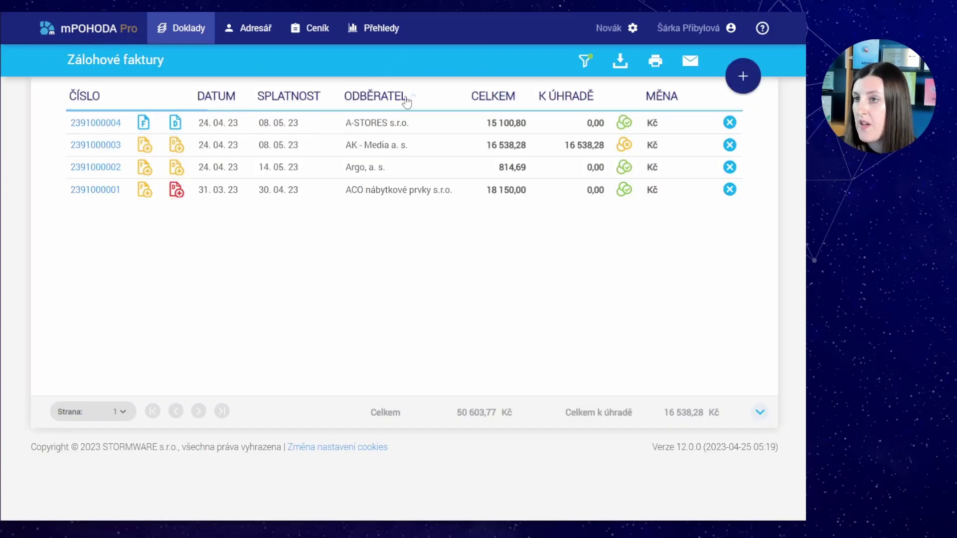
{"action": "left_click", "coordinate": [584, 68]}
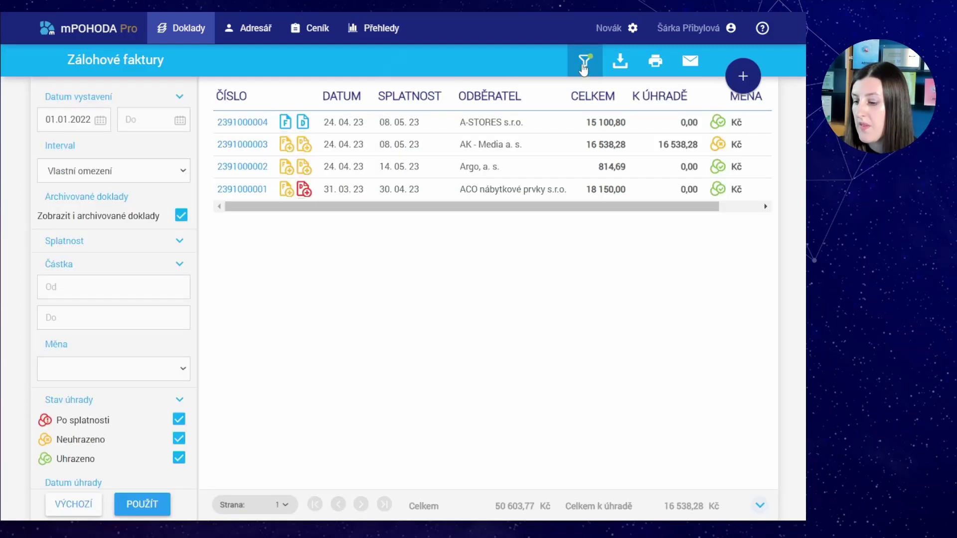
{"action": "scroll", "coordinate": [115, 274], "scroll_direction": "down", "scroll_amount": 5}
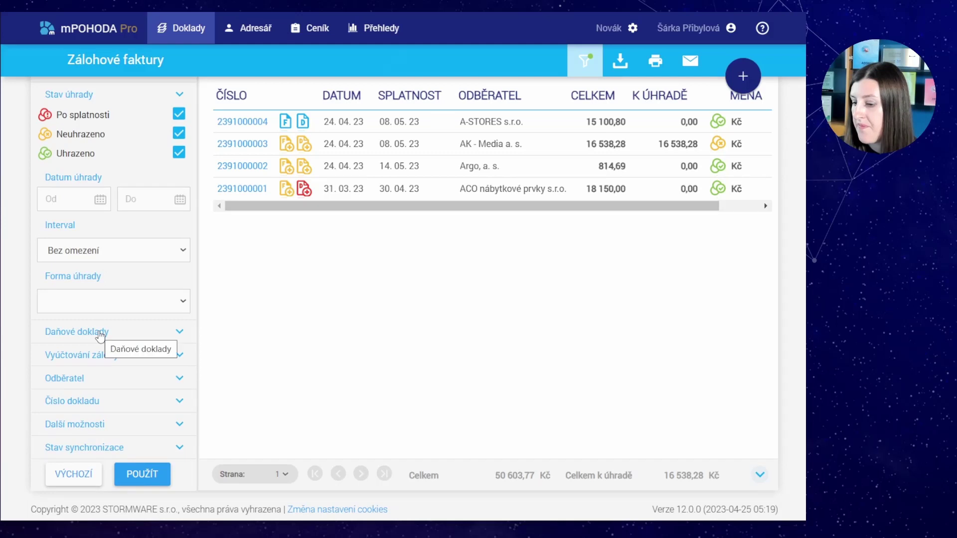
{"action": "left_click", "coordinate": [100, 334]}
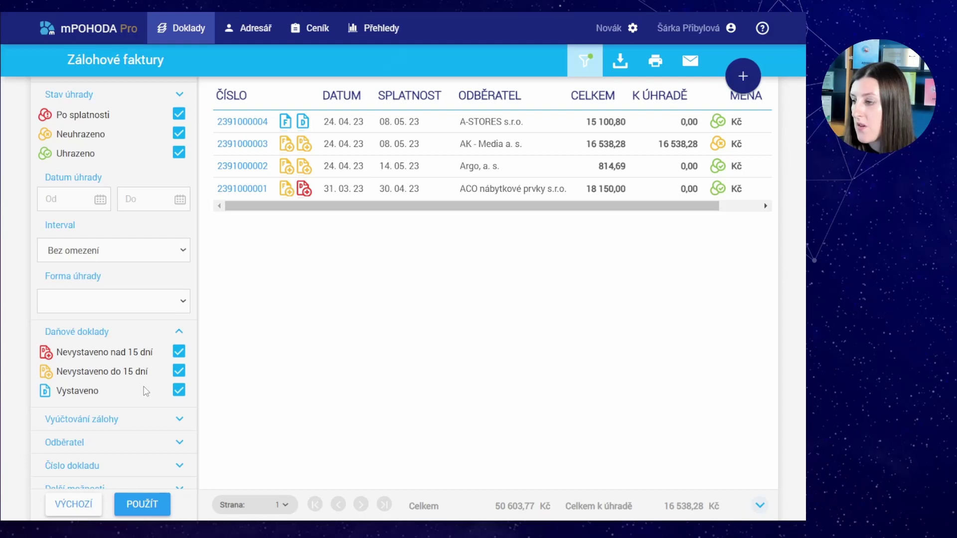
{"action": "scroll", "coordinate": [146, 391], "scroll_direction": "down", "scroll_amount": 1}
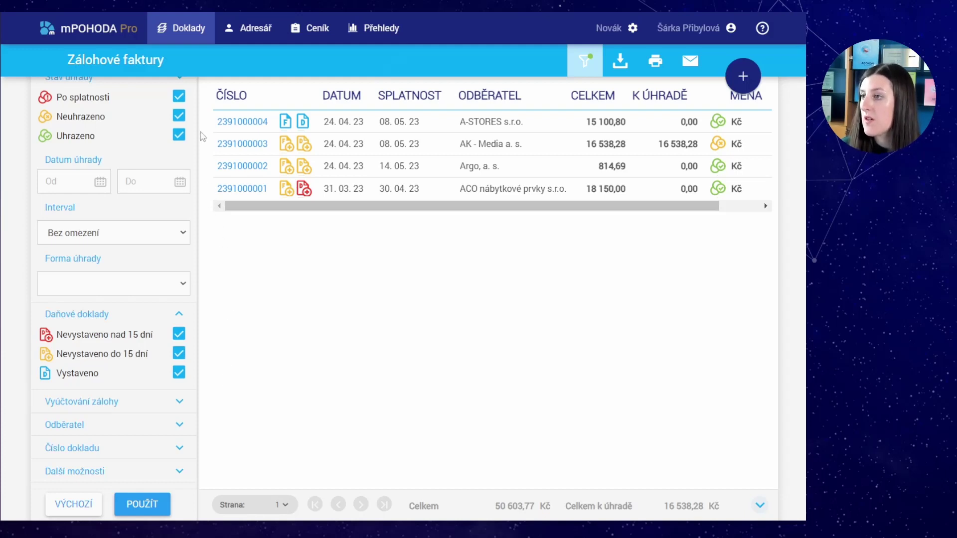
- Create a new income cash document and insert the payment of the AK - Media a. s. advance invoice into it
{"action": "left_click", "coordinate": [187, 38]}
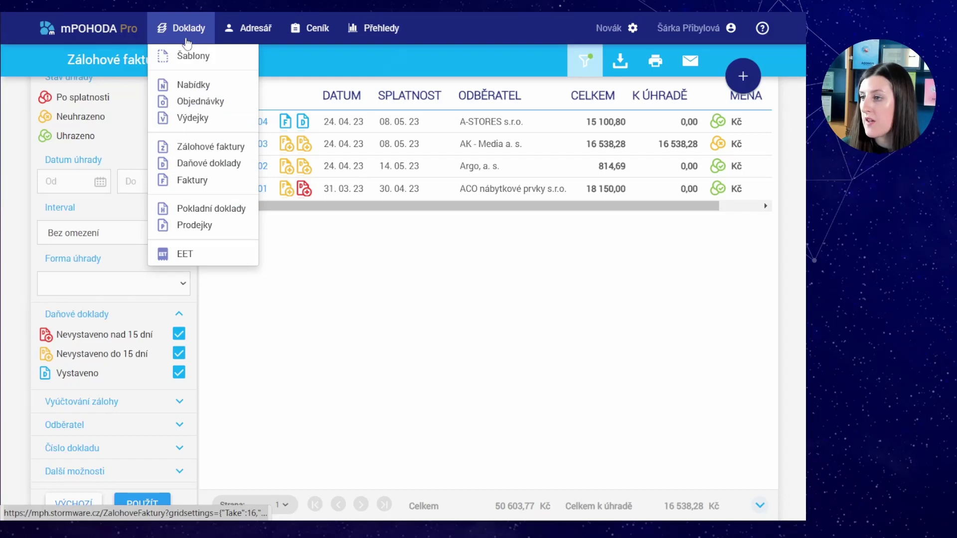
{"action": "left_click", "coordinate": [212, 208]}
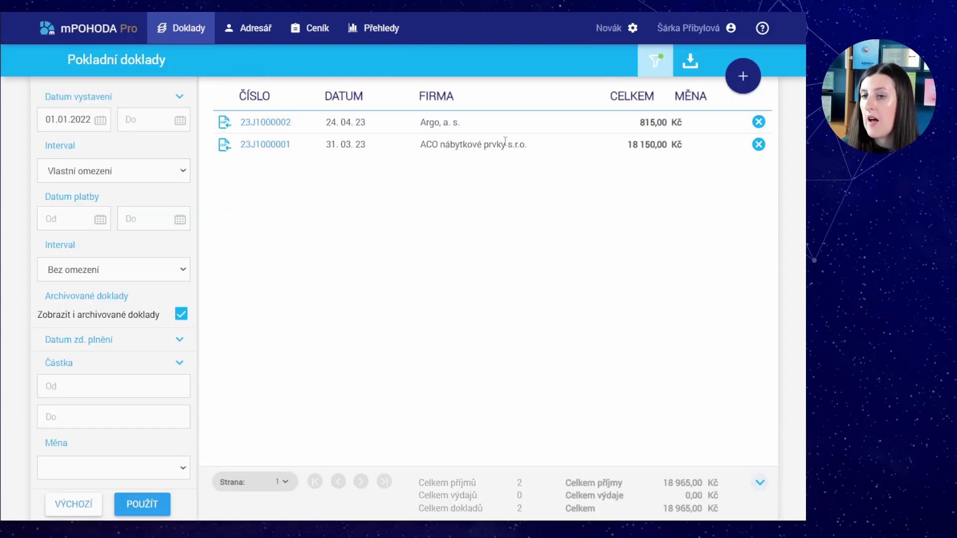
{"action": "mouse_move", "coordinate": [739, 89]}
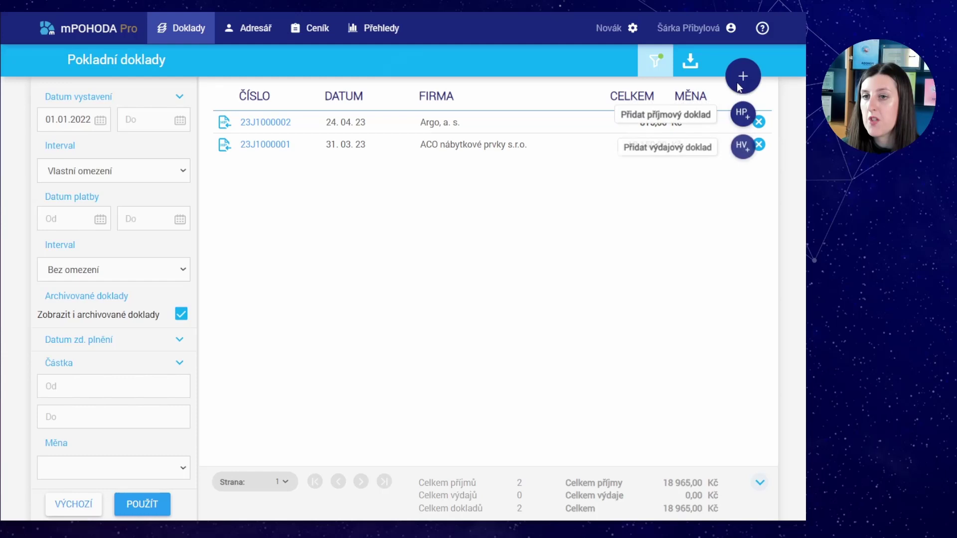
{"action": "left_click", "coordinate": [741, 114]}
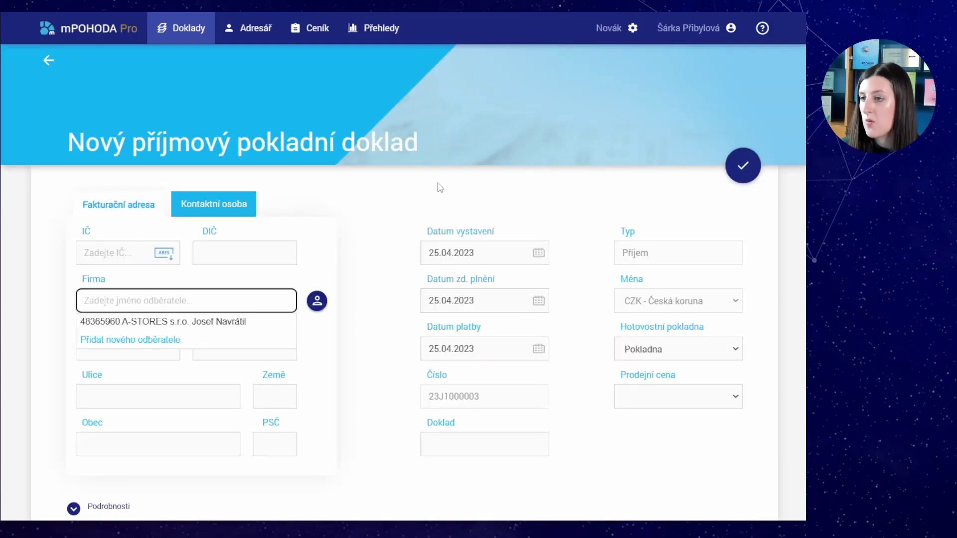
{"action": "scroll", "coordinate": [395, 188], "scroll_direction": "down", "scroll_amount": 6}
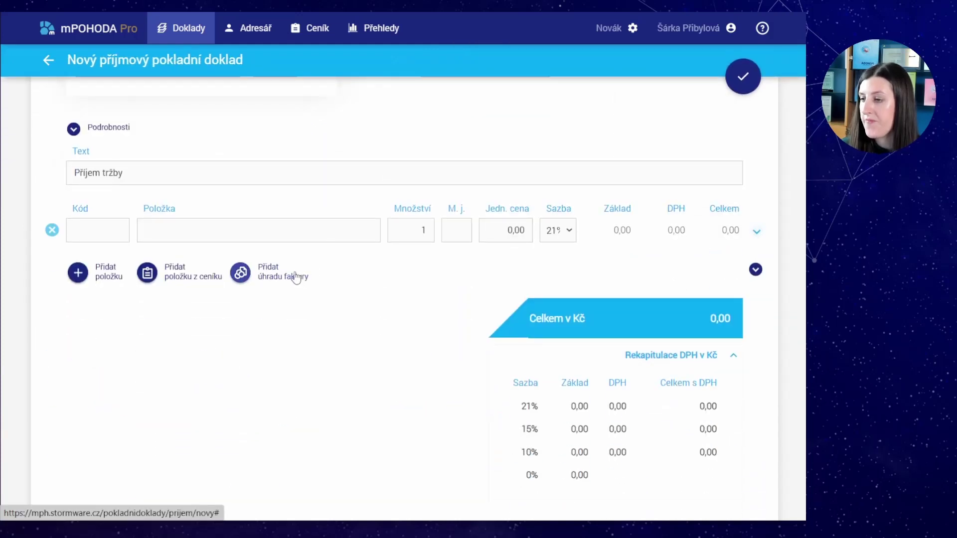
{"action": "left_click", "coordinate": [297, 278]}
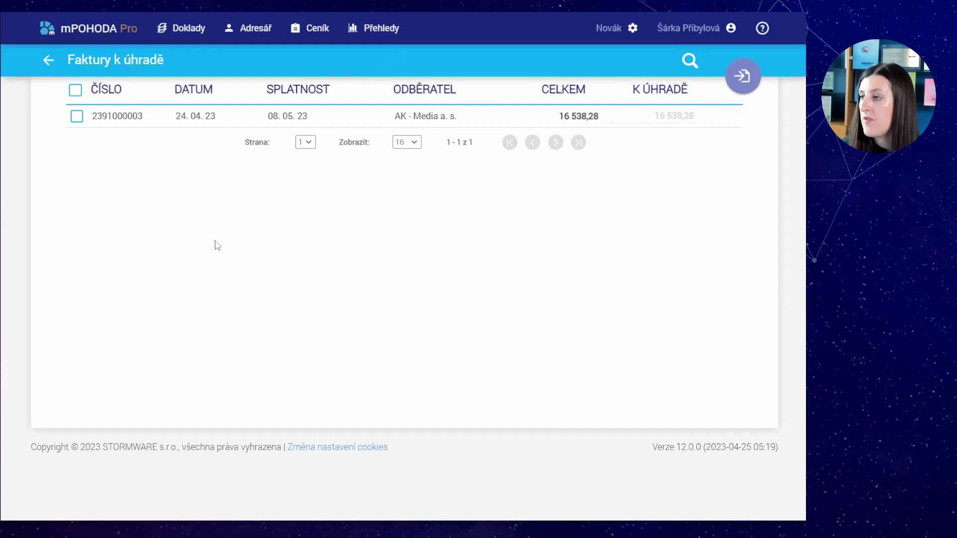
{"action": "left_click", "coordinate": [77, 117]}
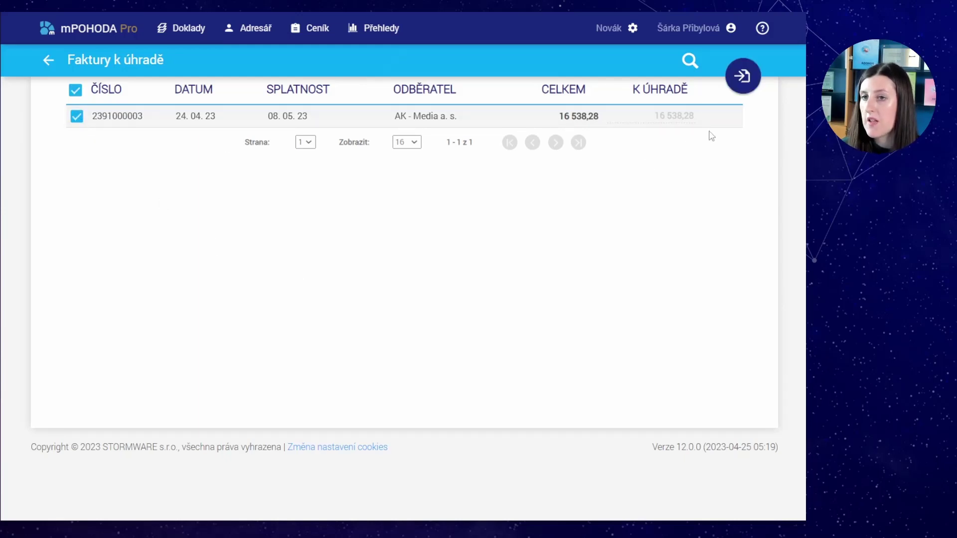
{"action": "left_click", "coordinate": [742, 79]}
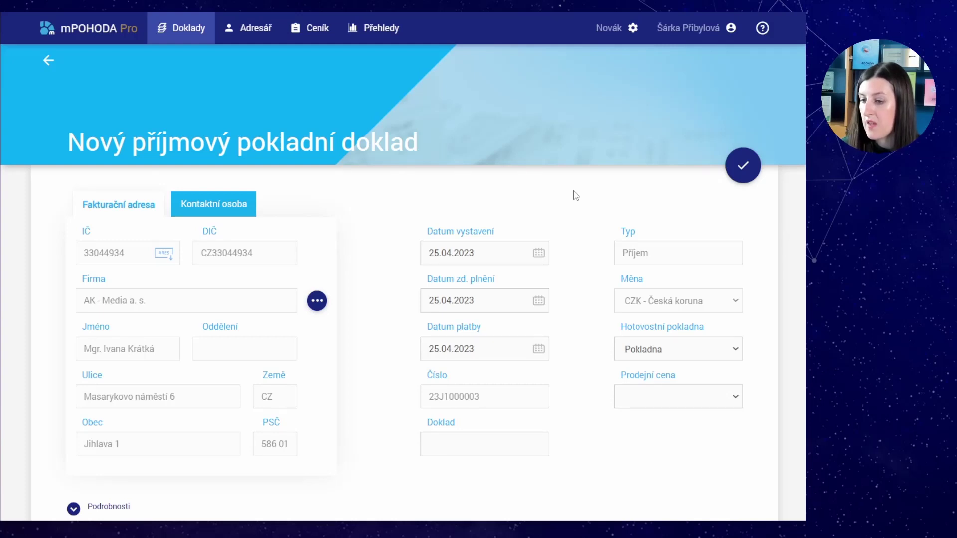
- Save the AK - Media a. s. cash document with a tax document issued from it, and save the new tax document
{"action": "mouse_move", "coordinate": [732, 164]}
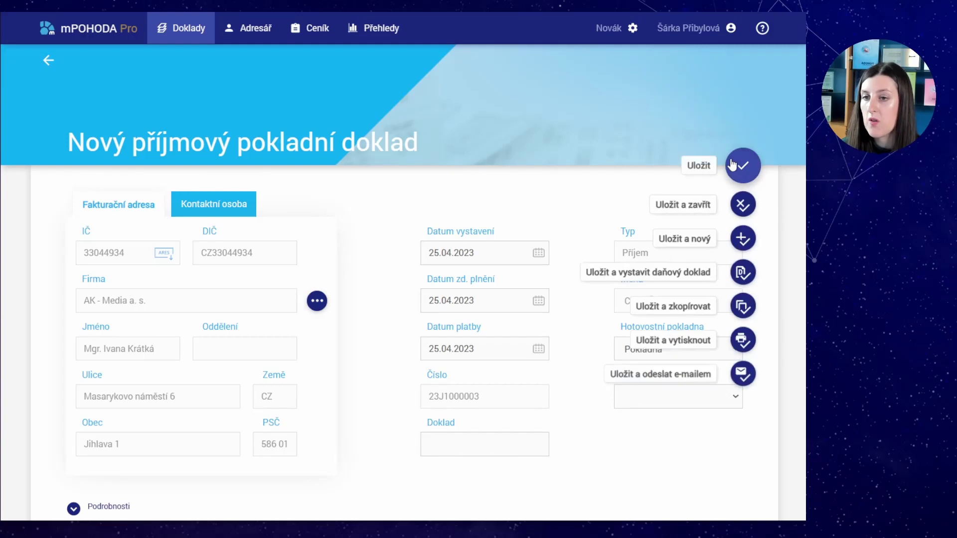
{"action": "left_click", "coordinate": [742, 274]}
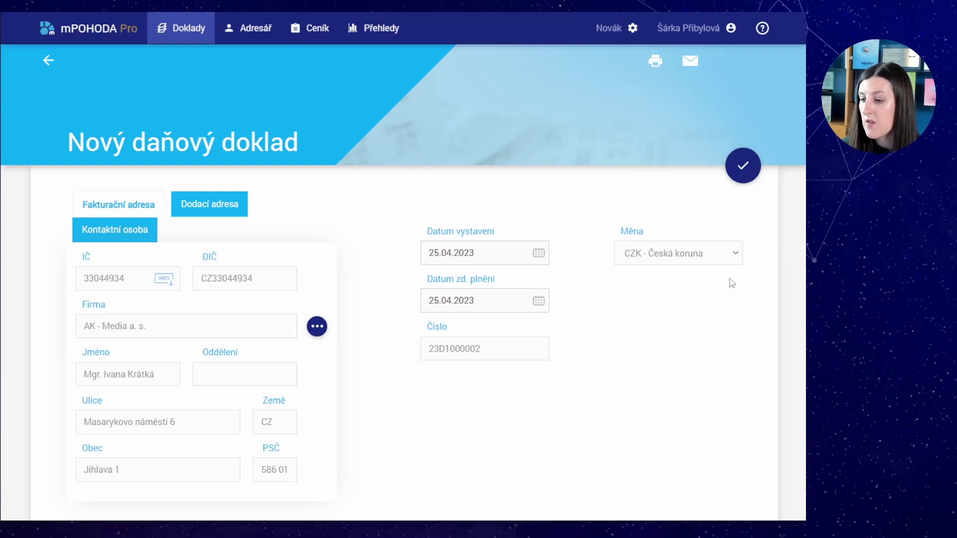
{"action": "scroll", "coordinate": [620, 292], "scroll_direction": "down", "scroll_amount": 5}
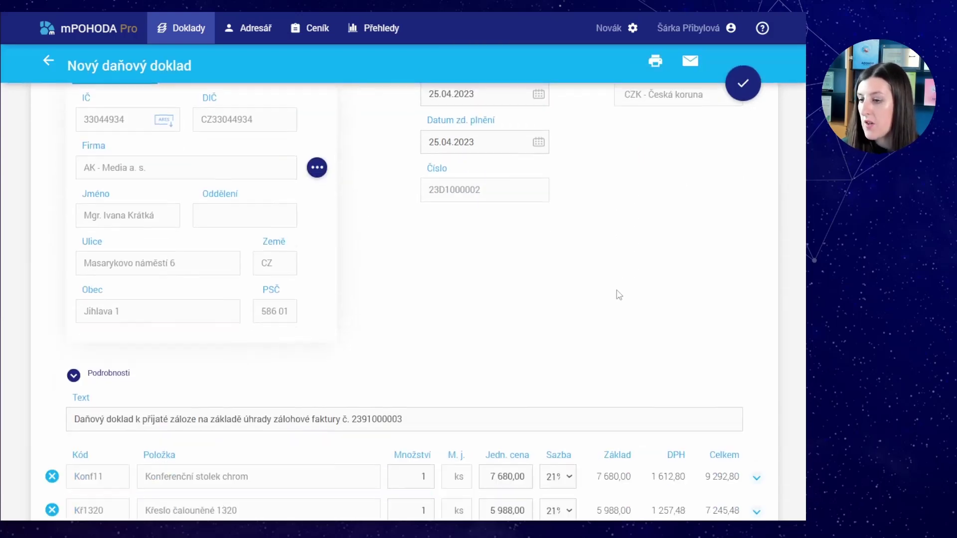
{"action": "scroll", "coordinate": [618, 294], "scroll_direction": "up", "scroll_amount": 5}
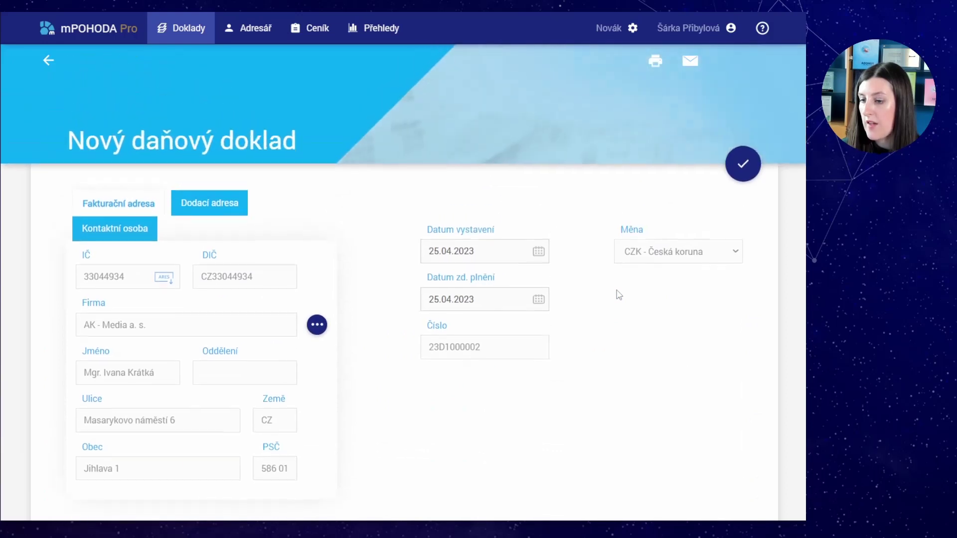
{"action": "left_click", "coordinate": [743, 170]}
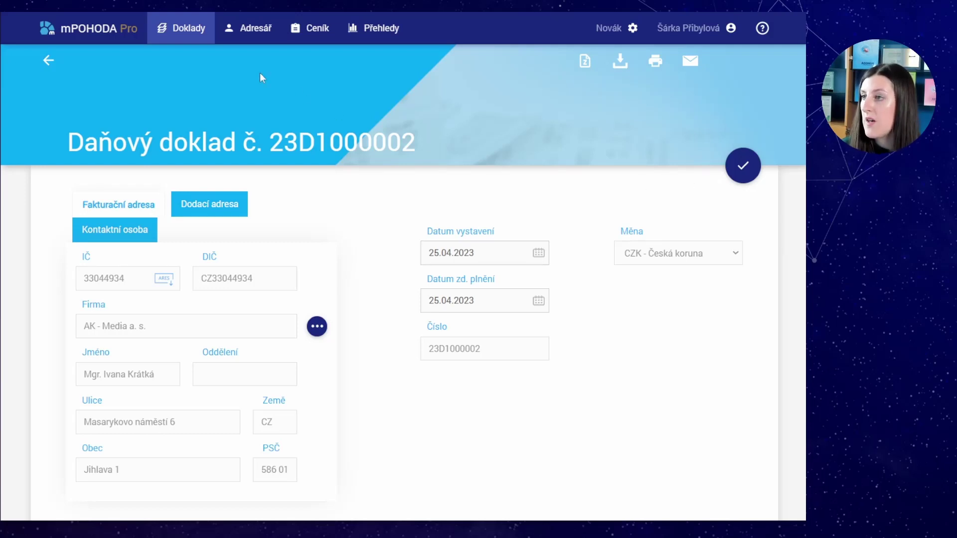
- Open the Argo, a. s. income cash document from the Pokladní doklady list
{"action": "left_click", "coordinate": [199, 39]}
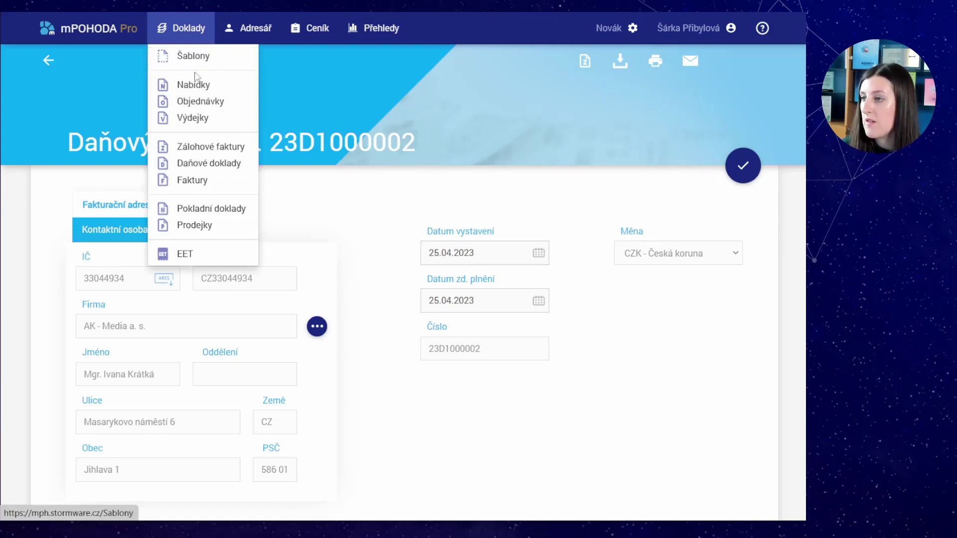
{"action": "left_click", "coordinate": [201, 208]}
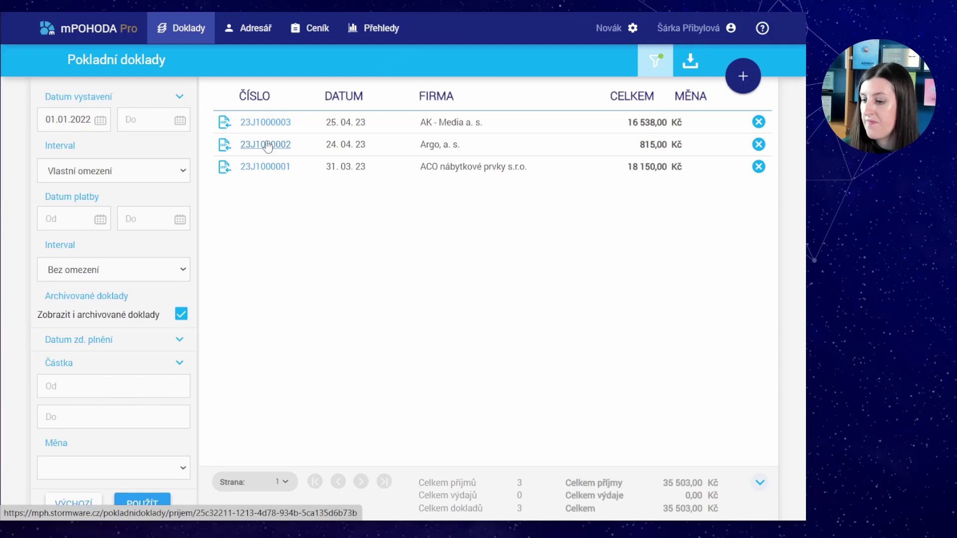
{"action": "left_click", "coordinate": [268, 145]}
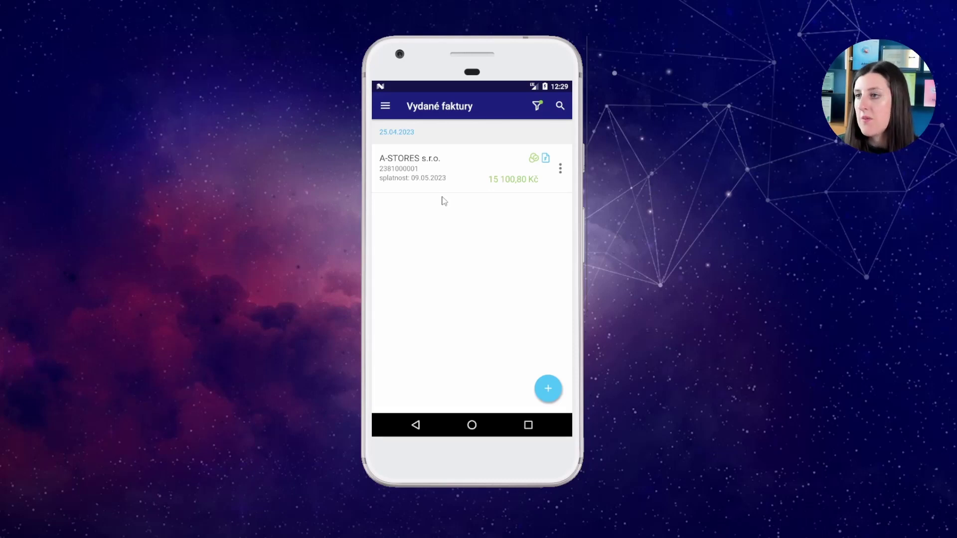
- Switch to the mPOHODA mobile app and issue and save a tax document from the payment of the JIPO advance invoice
{"action": "left_click", "coordinate": [385, 109]}
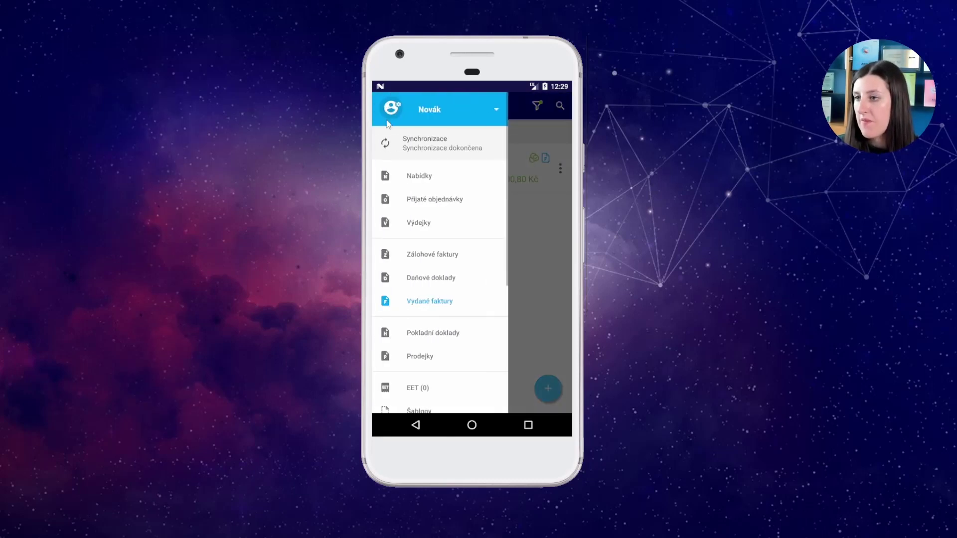
{"action": "left_click", "coordinate": [417, 257]}
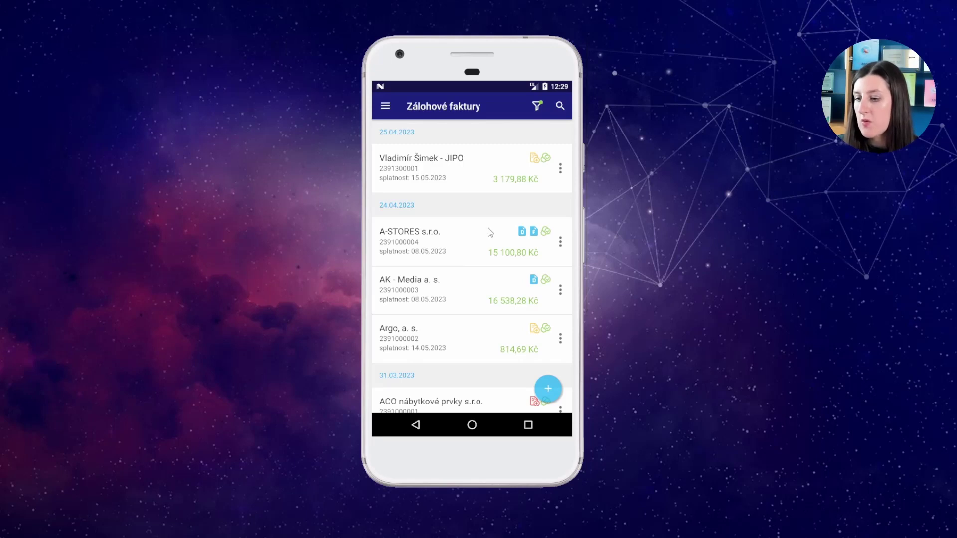
{"action": "left_click", "coordinate": [466, 169]}
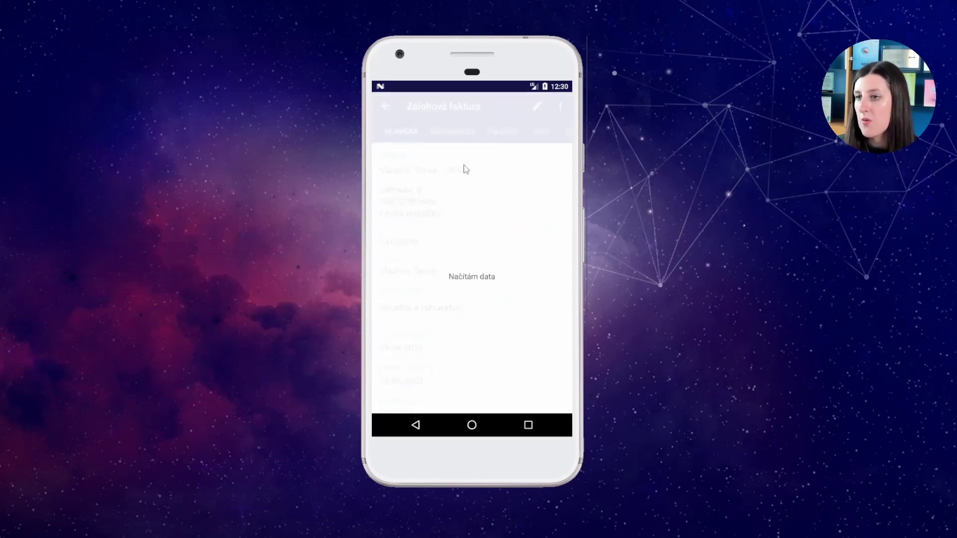
{"action": "left_click", "coordinate": [498, 129]}
{"action": "left_click_drag", "start_coordinate": [475, 133], "coordinate": [434, 132]}
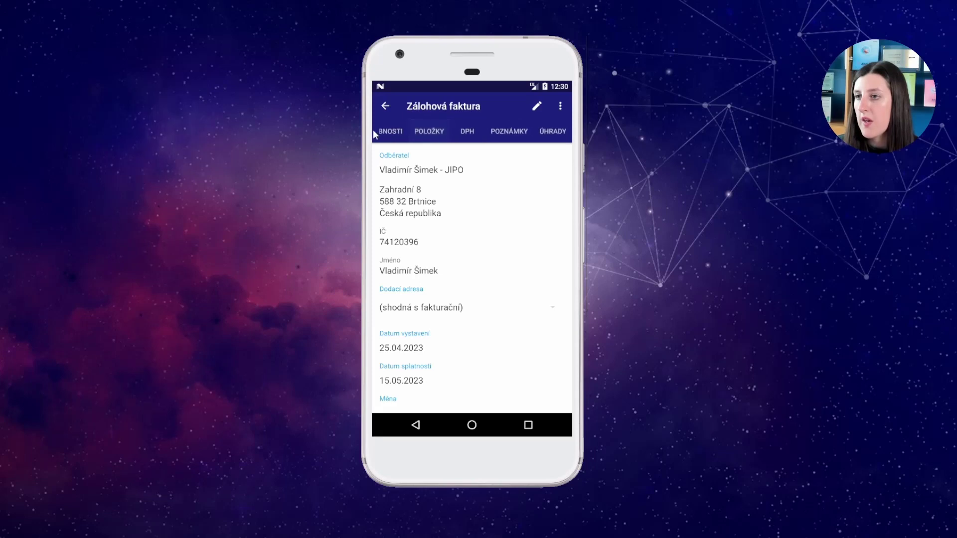
{"action": "left_click", "coordinate": [541, 130]}
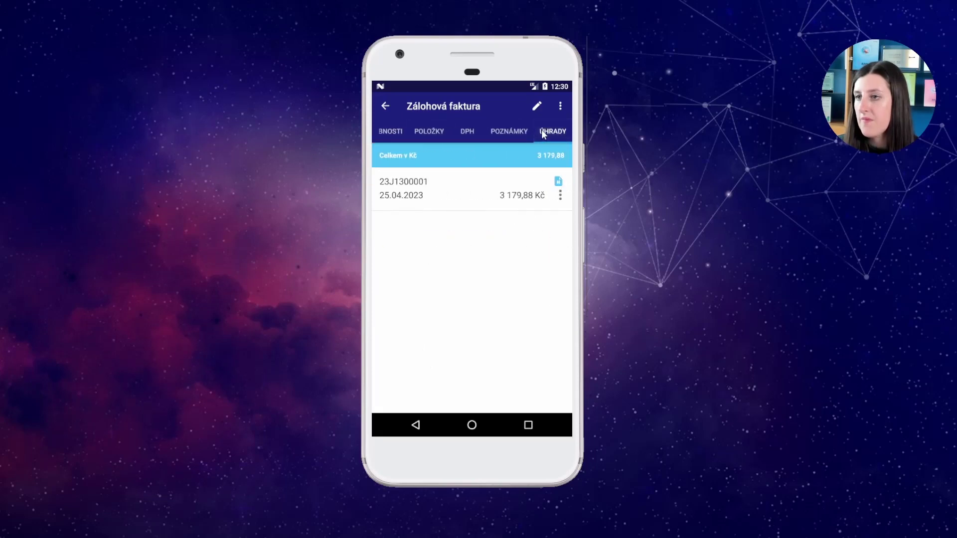
{"action": "left_click", "coordinate": [561, 196]}
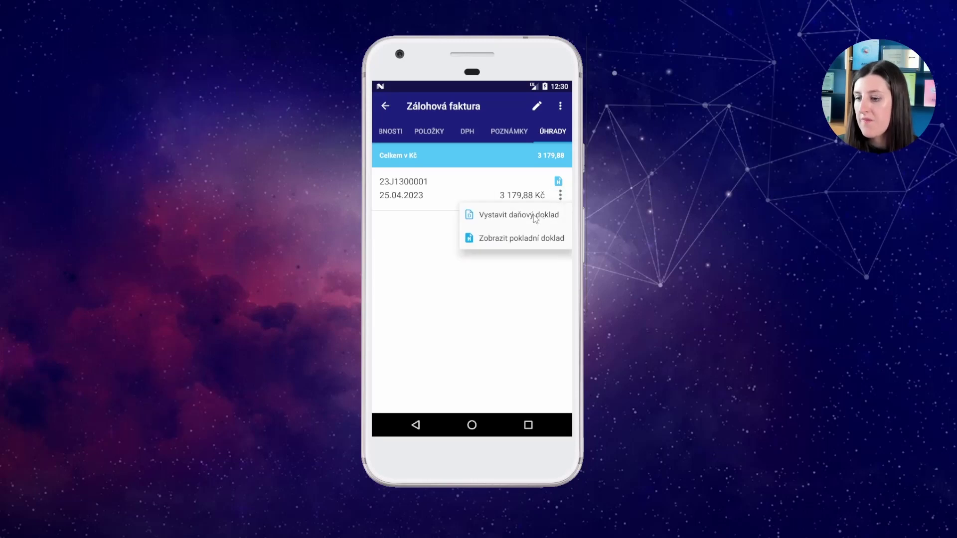
{"action": "left_click", "coordinate": [534, 218]}
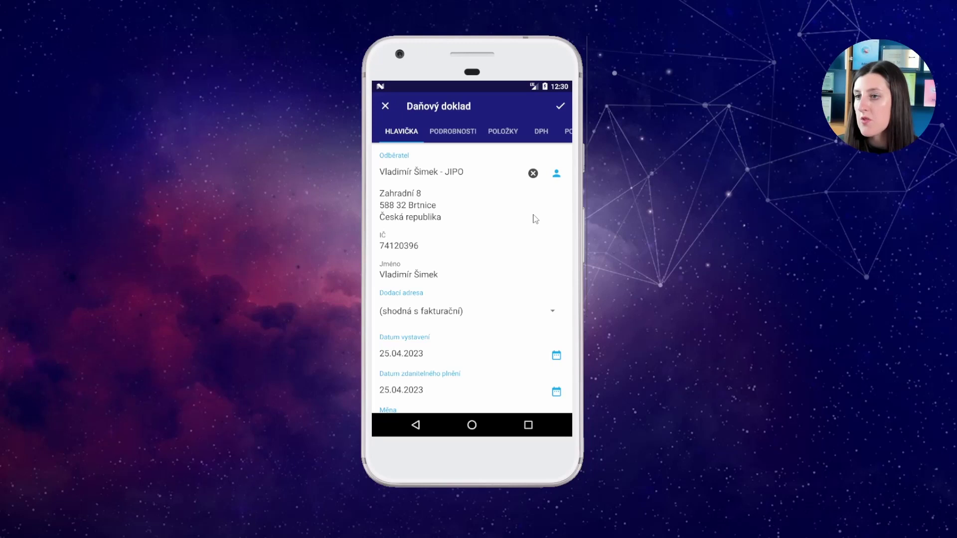
{"action": "left_click", "coordinate": [560, 108]}
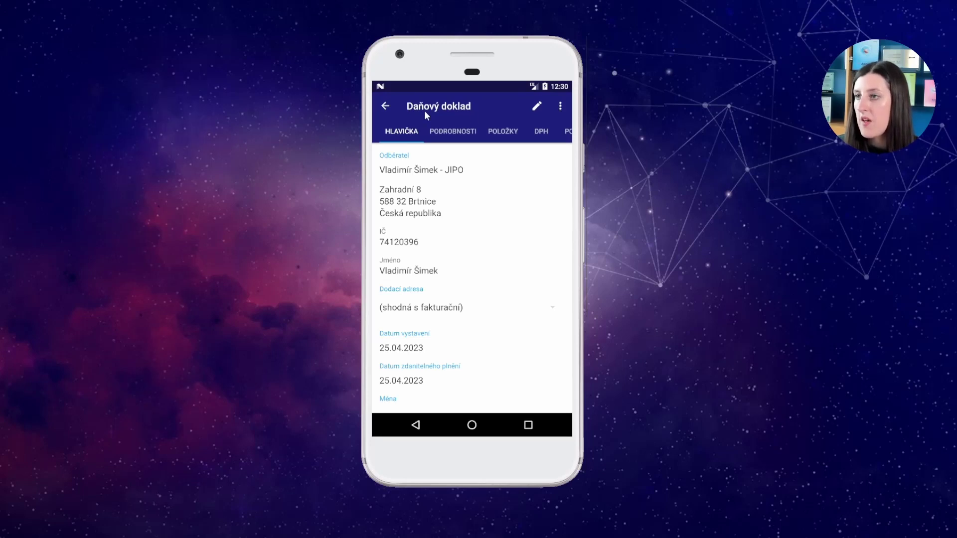
- Show the tax document option for the Argo, a. s. cash document, first in the Pokladní doklady list and again in its detail
{"action": "left_click", "coordinate": [386, 107]}
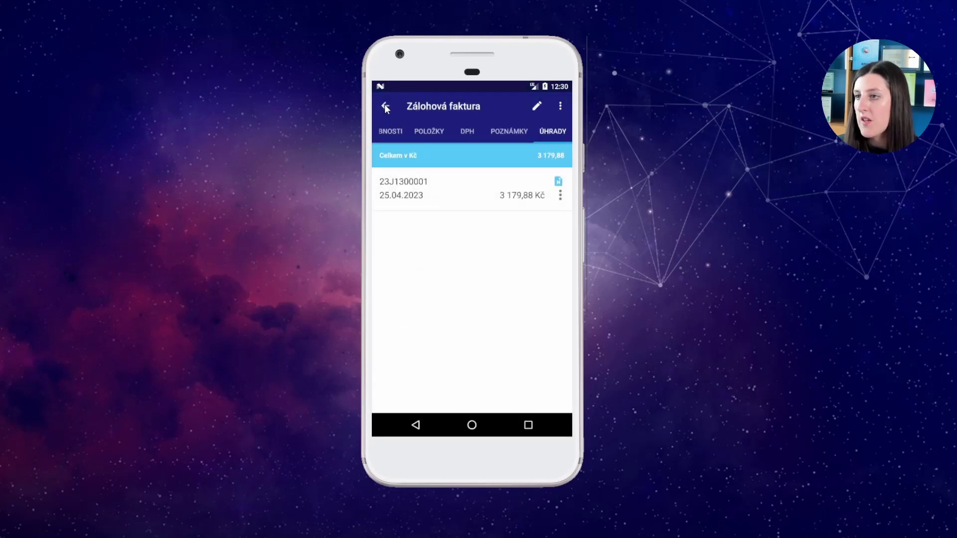
{"action": "left_click", "coordinate": [385, 107]}
{"action": "left_click", "coordinate": [385, 107]}
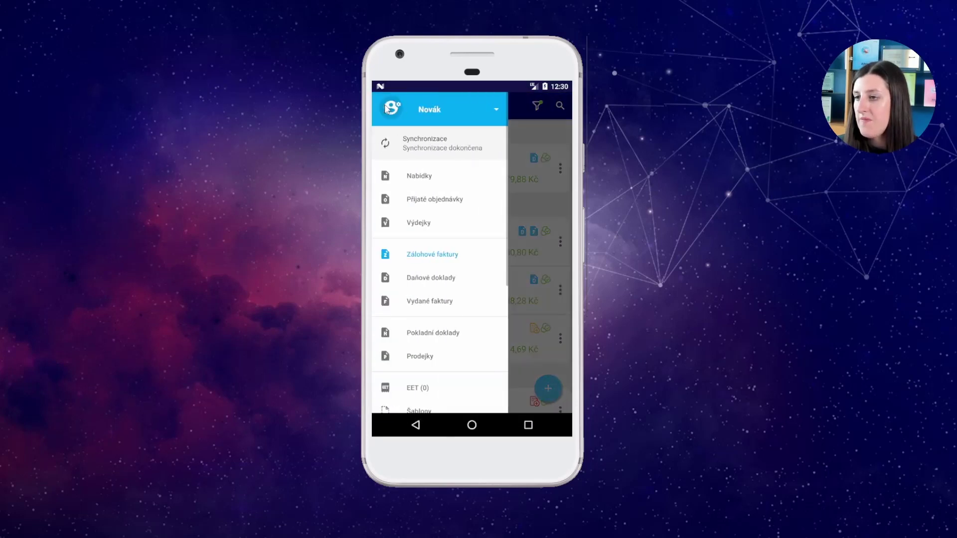
{"action": "left_click", "coordinate": [426, 334]}
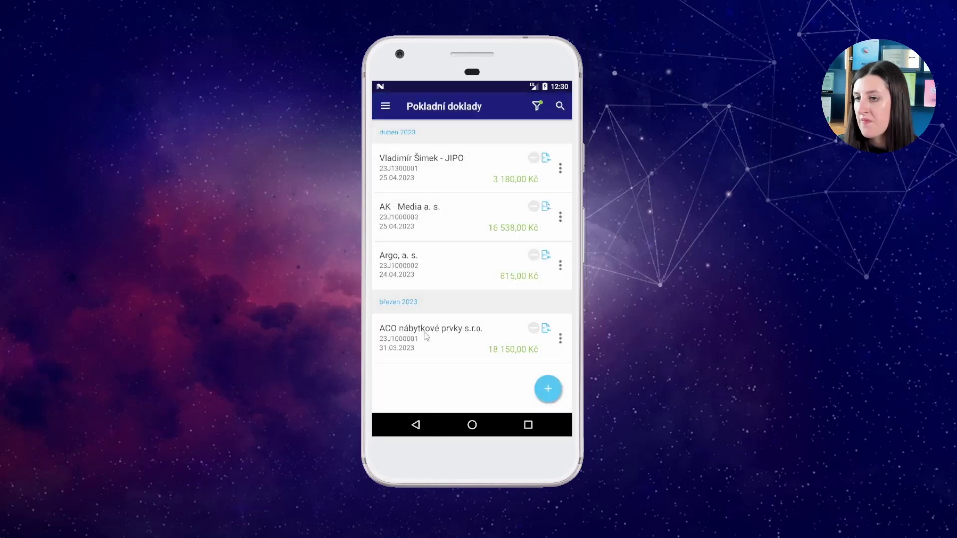
{"action": "left_click", "coordinate": [561, 267]}
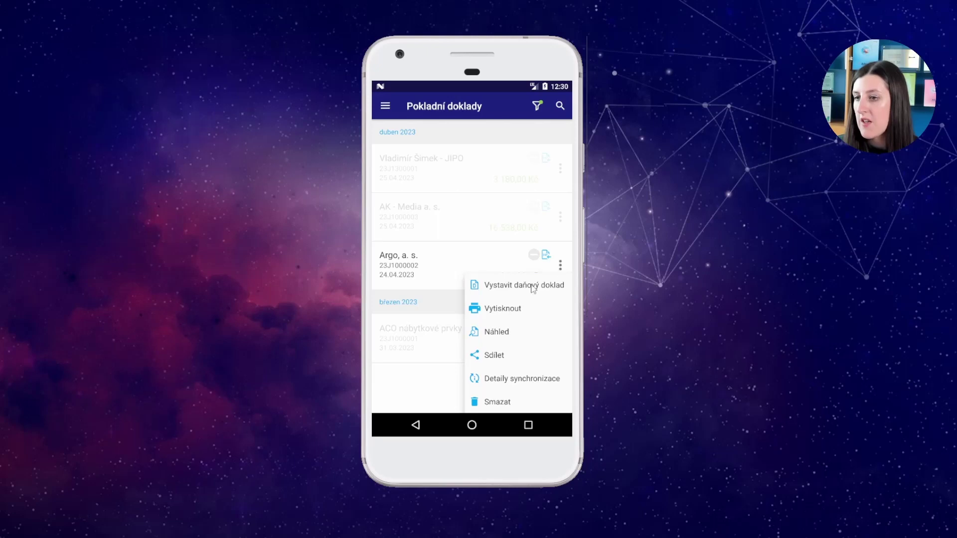
{"action": "left_click", "coordinate": [560, 266]}
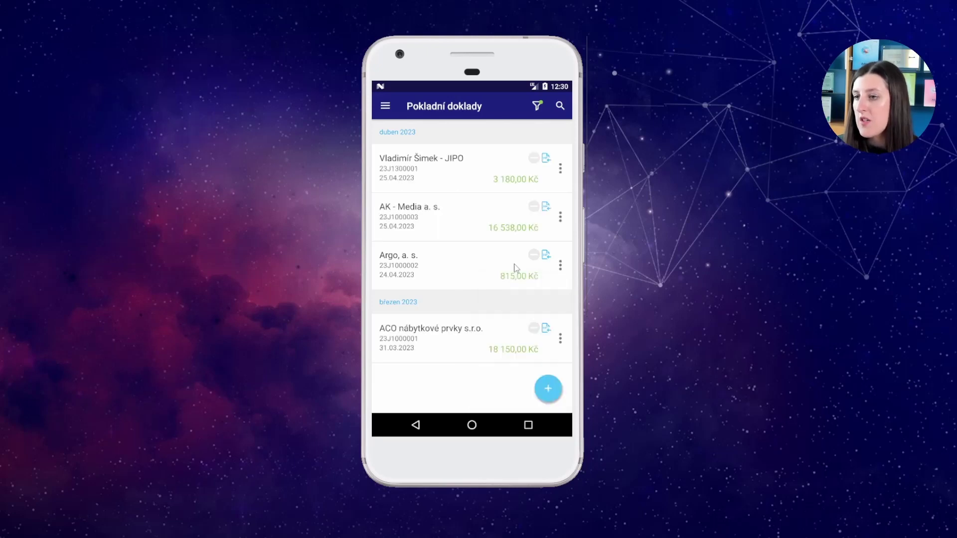
{"action": "left_click", "coordinate": [447, 266]}
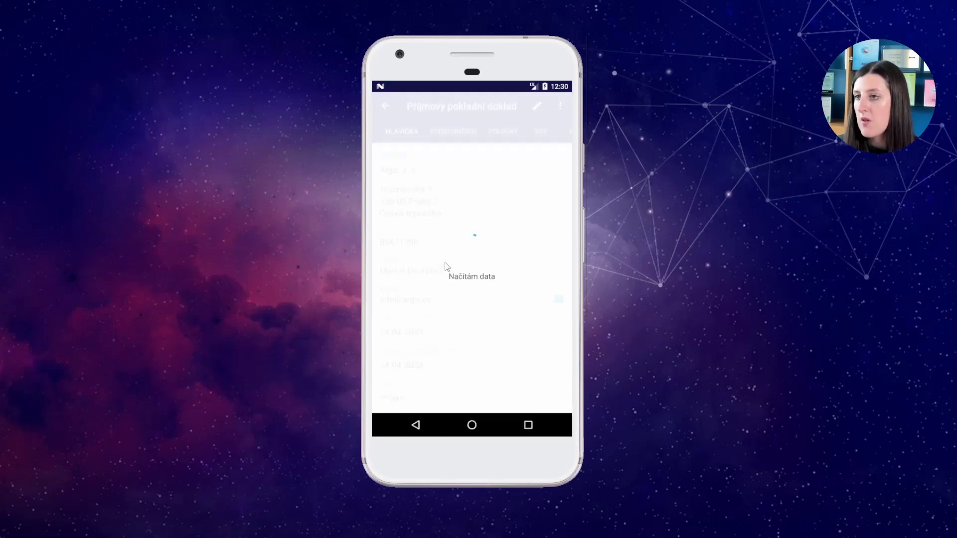
{"action": "left_click", "coordinate": [560, 106]}
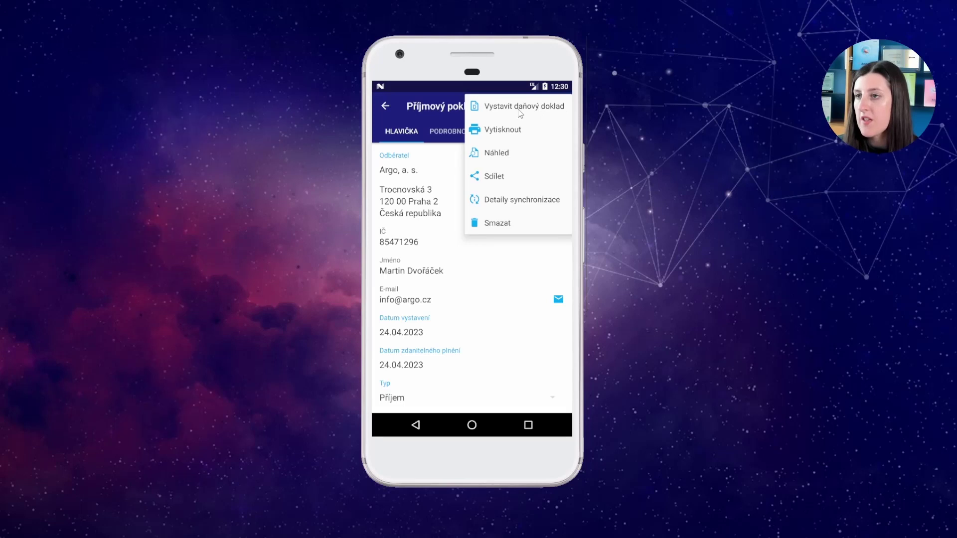